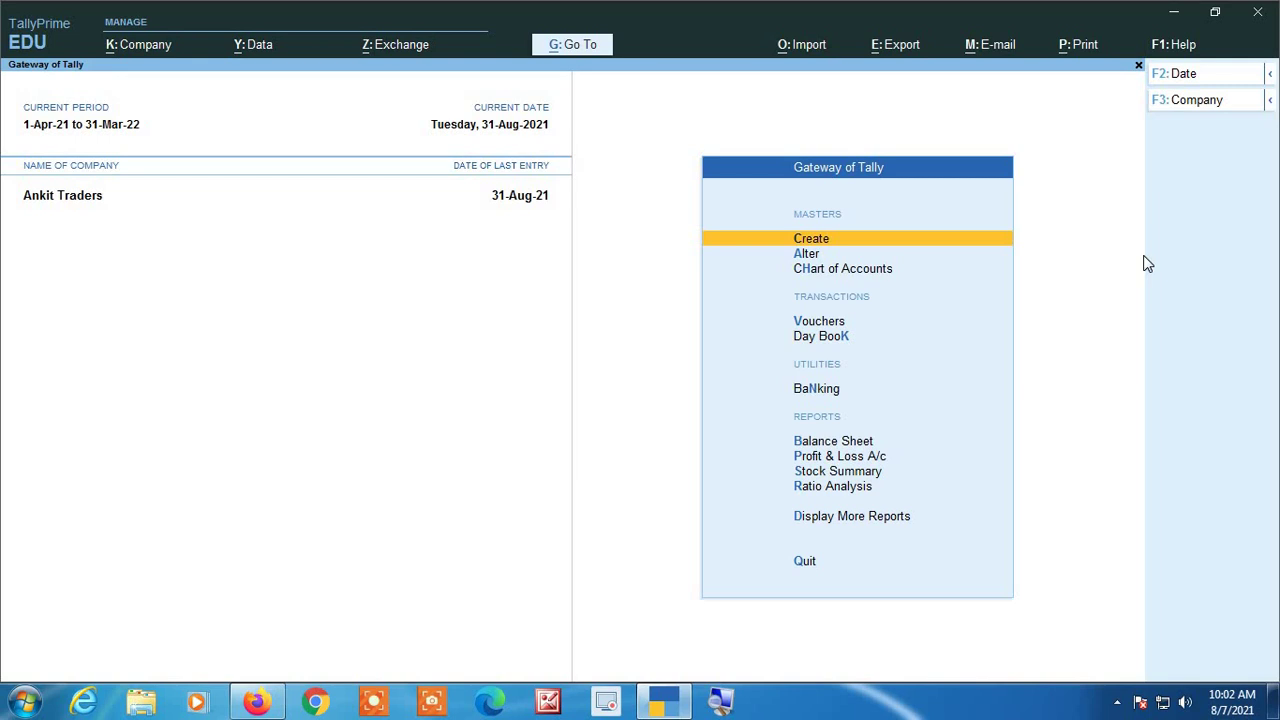
- Open the account books from the additional reports of Ankit Traders
key("Down")
key("Down")
key("Down")
key("Down")
key("Down")
key("Down")
key("Down")
key("Down")
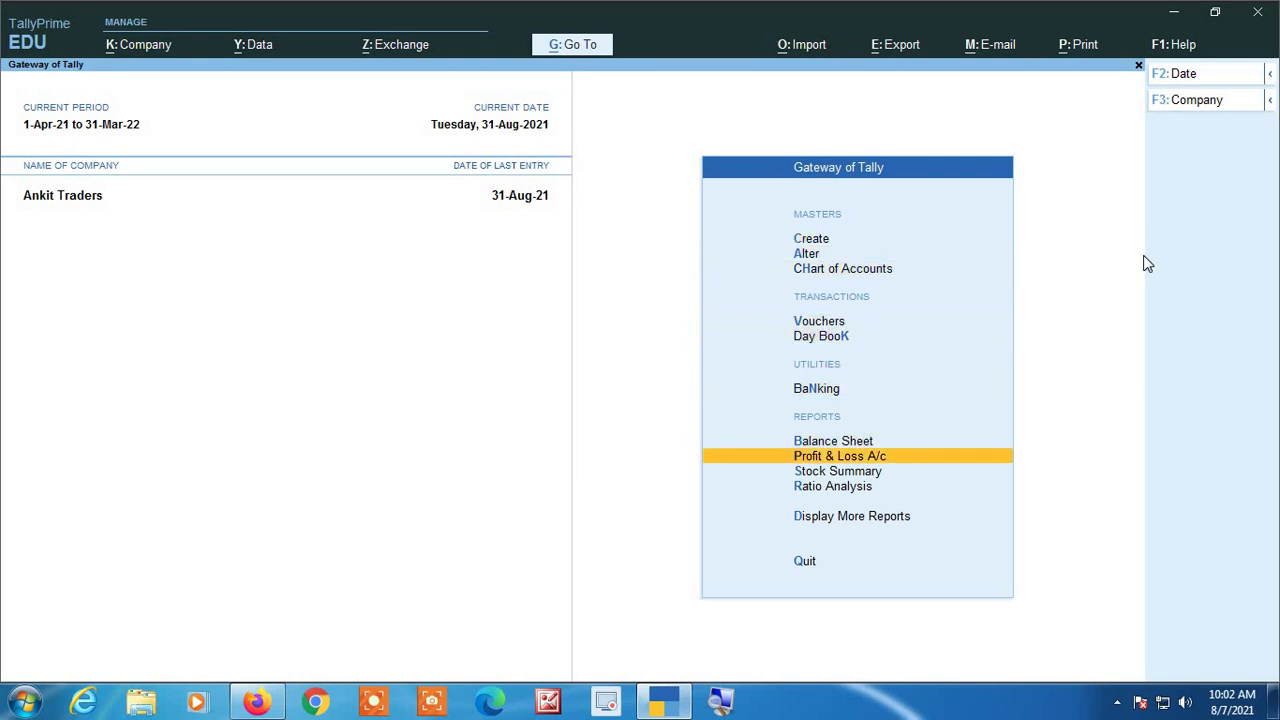
key("Down")
key("Down")
key("Return")
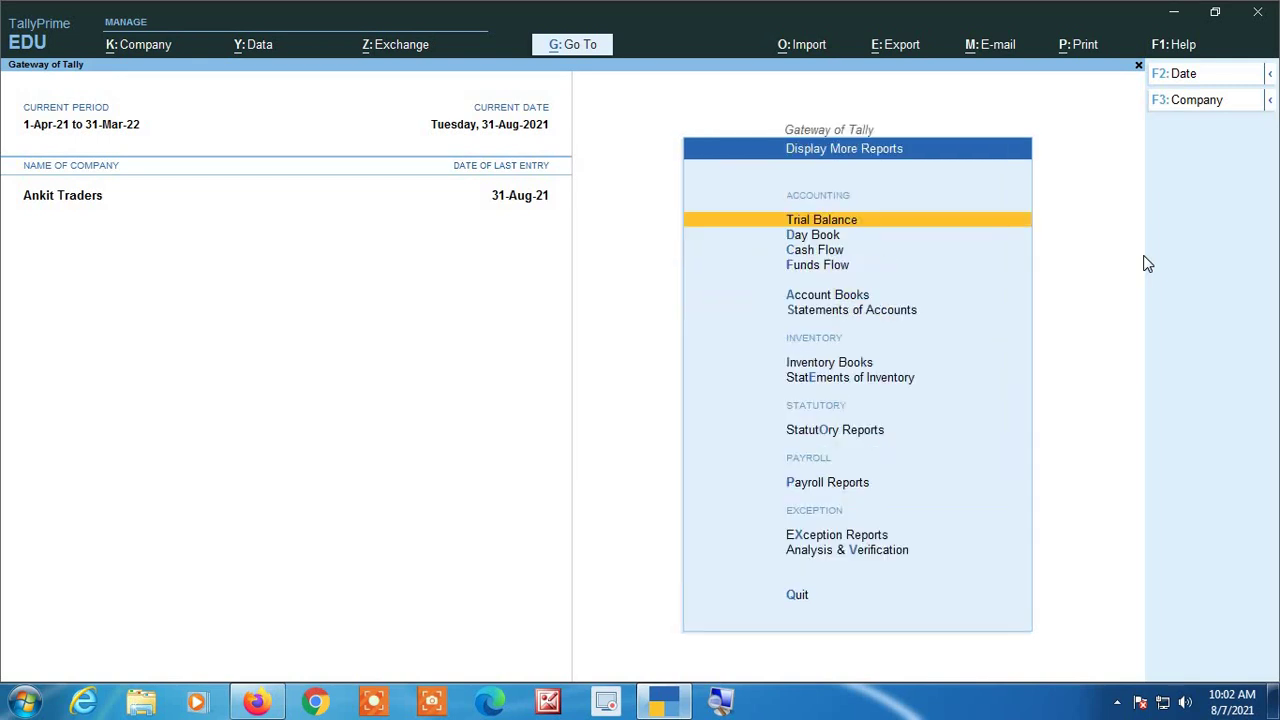
key("Down")
key("Down")
key("Down")
key("Down")
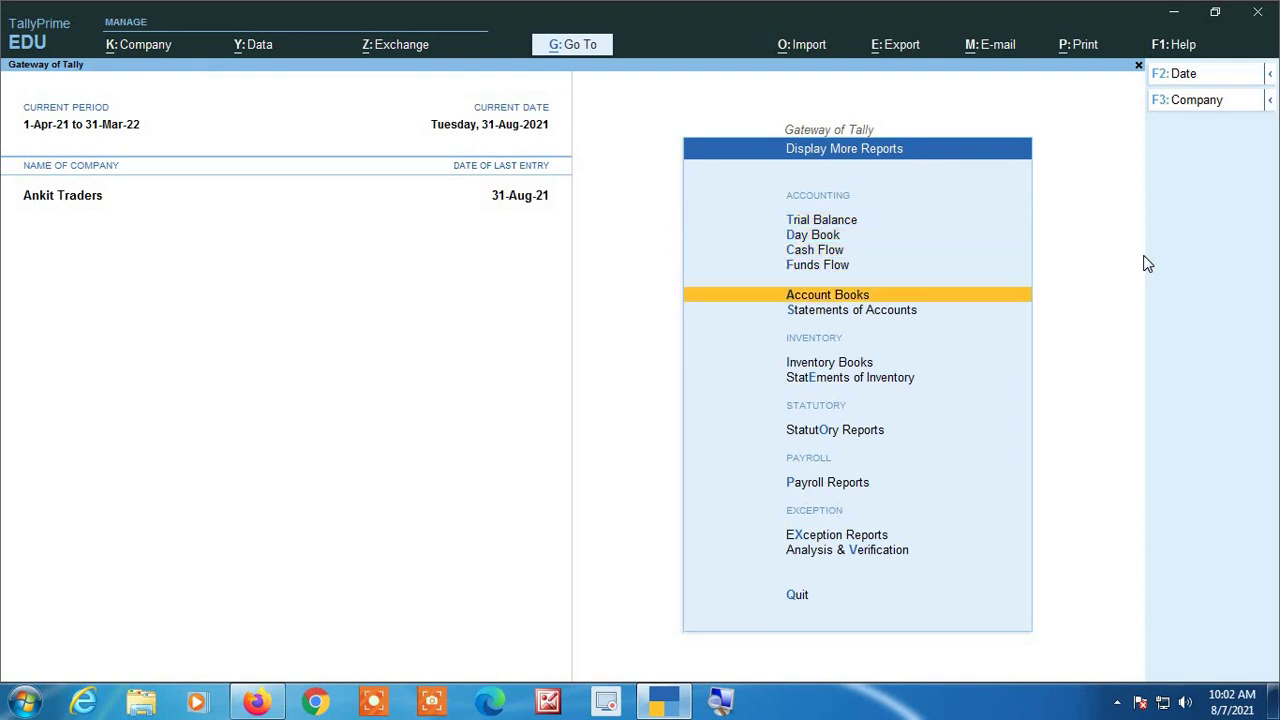
key("Return")
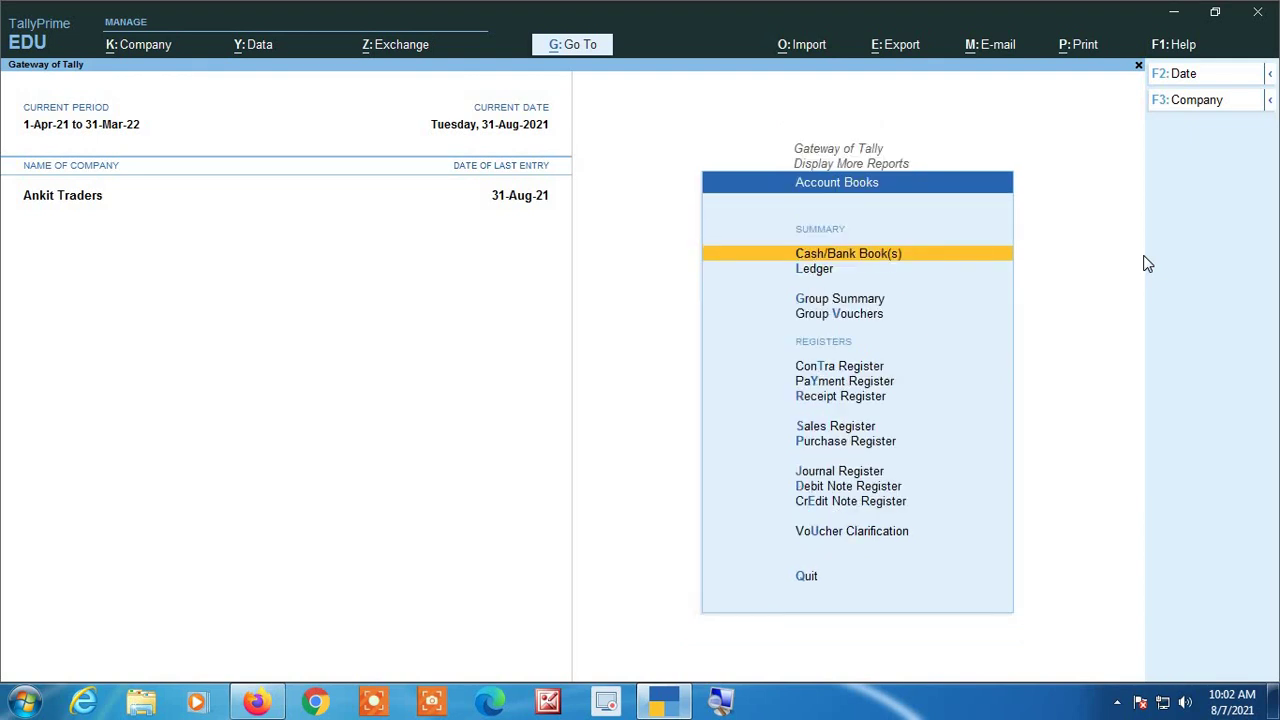
- Display the Purchase Register
key("Down")
key("Down")
key("Down")
key("Down")
key("Down")
key("Down")
key("Down")
key("Down")
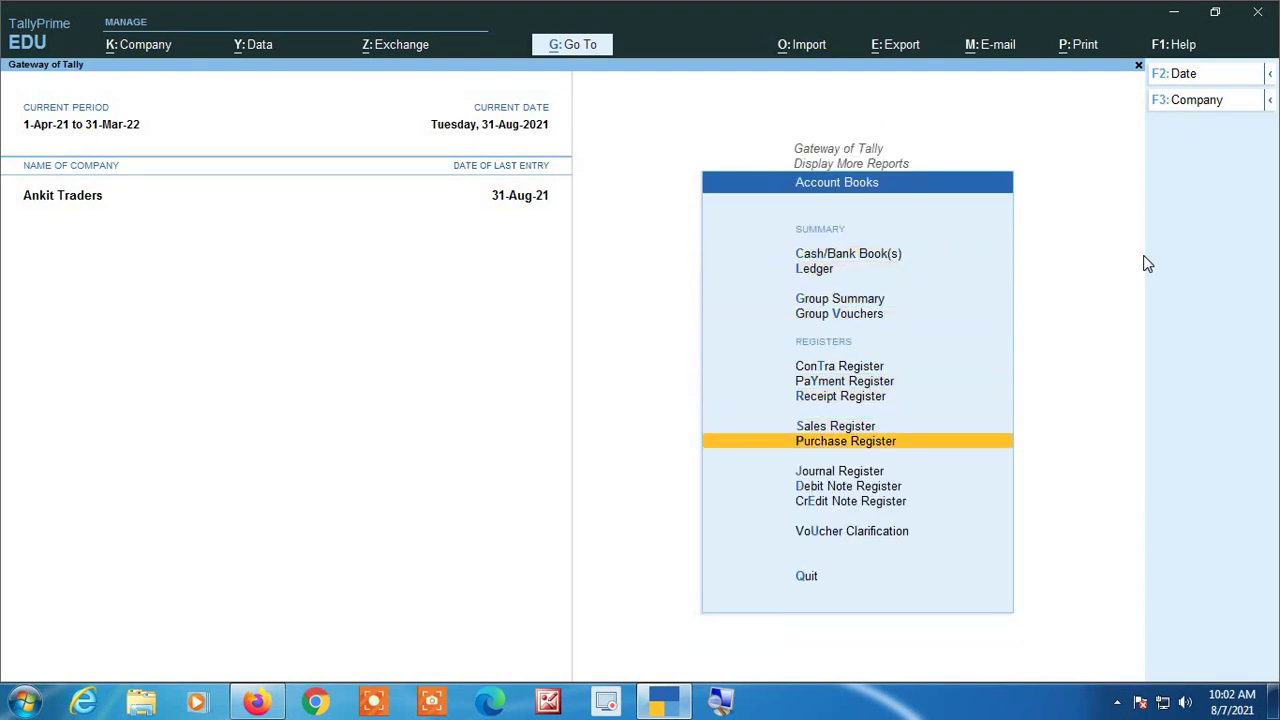
key("Return")
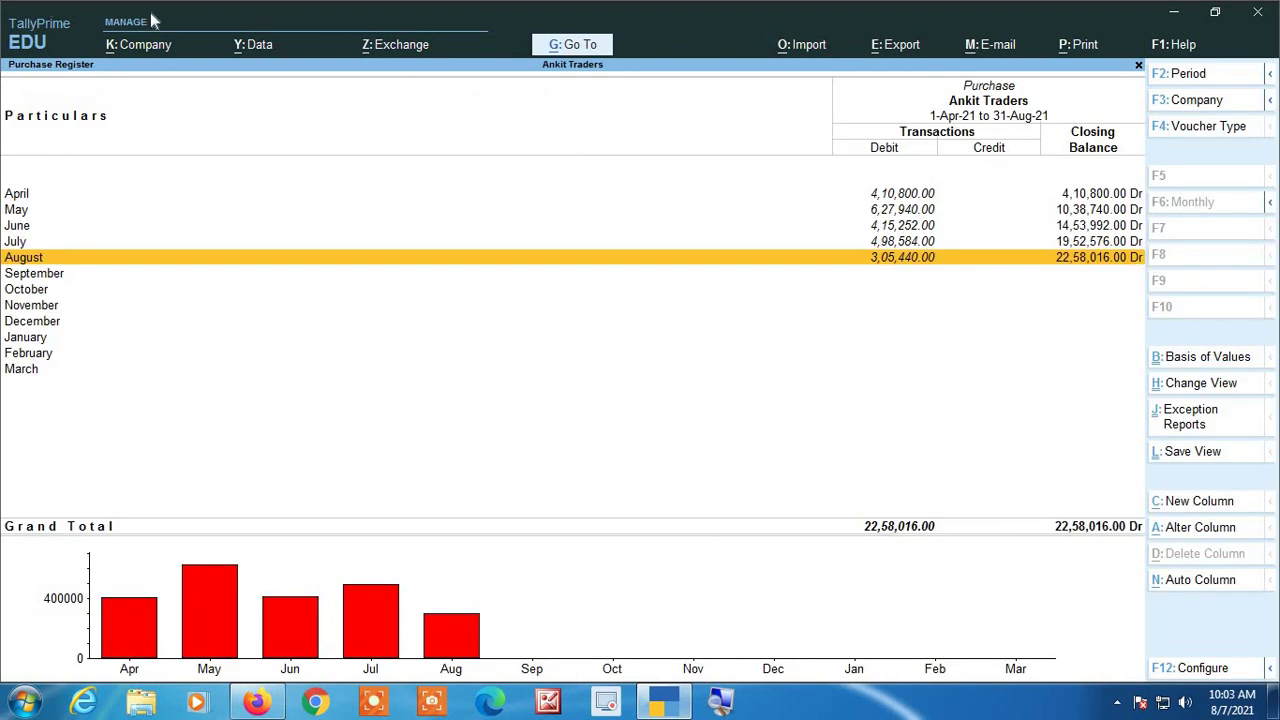
- Show the list of purchase vouchers for April
key("Up")
key("Up")
key("Up")
key("Up")
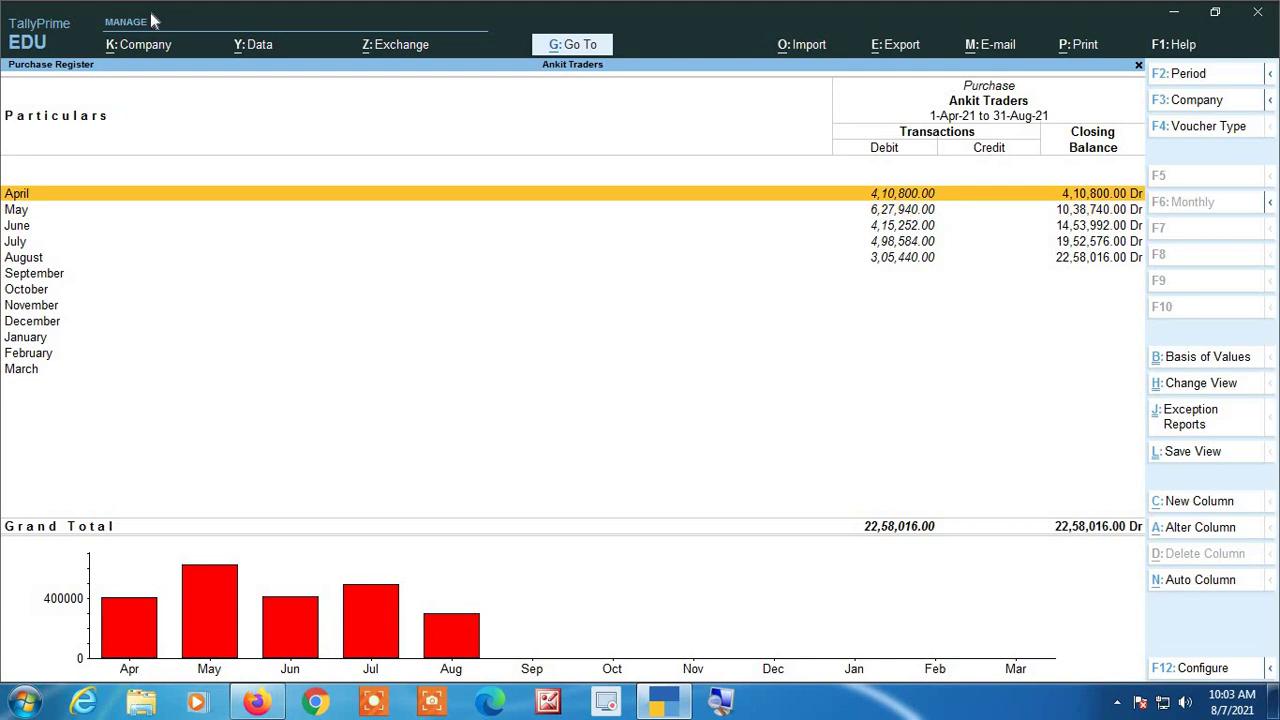
key("Return")
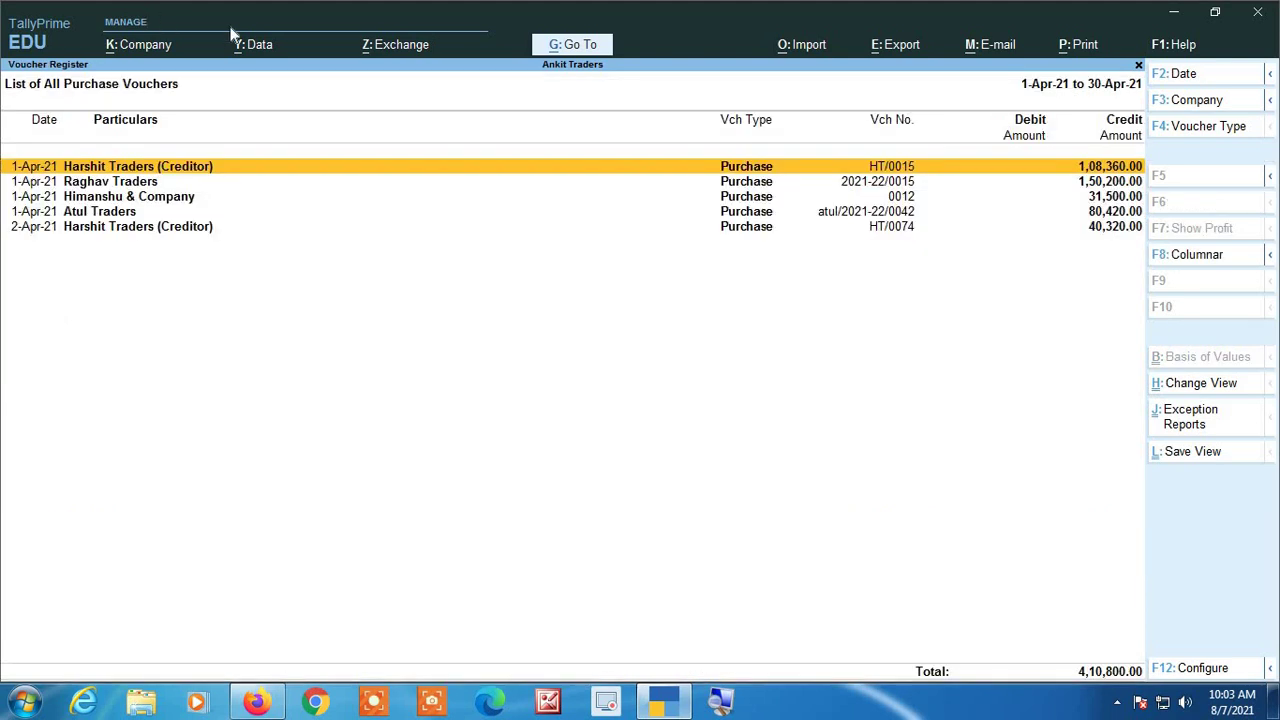
- Change the voucher list's period to run from 1-4-2021 to 31-8-2021
key("alt+F2")
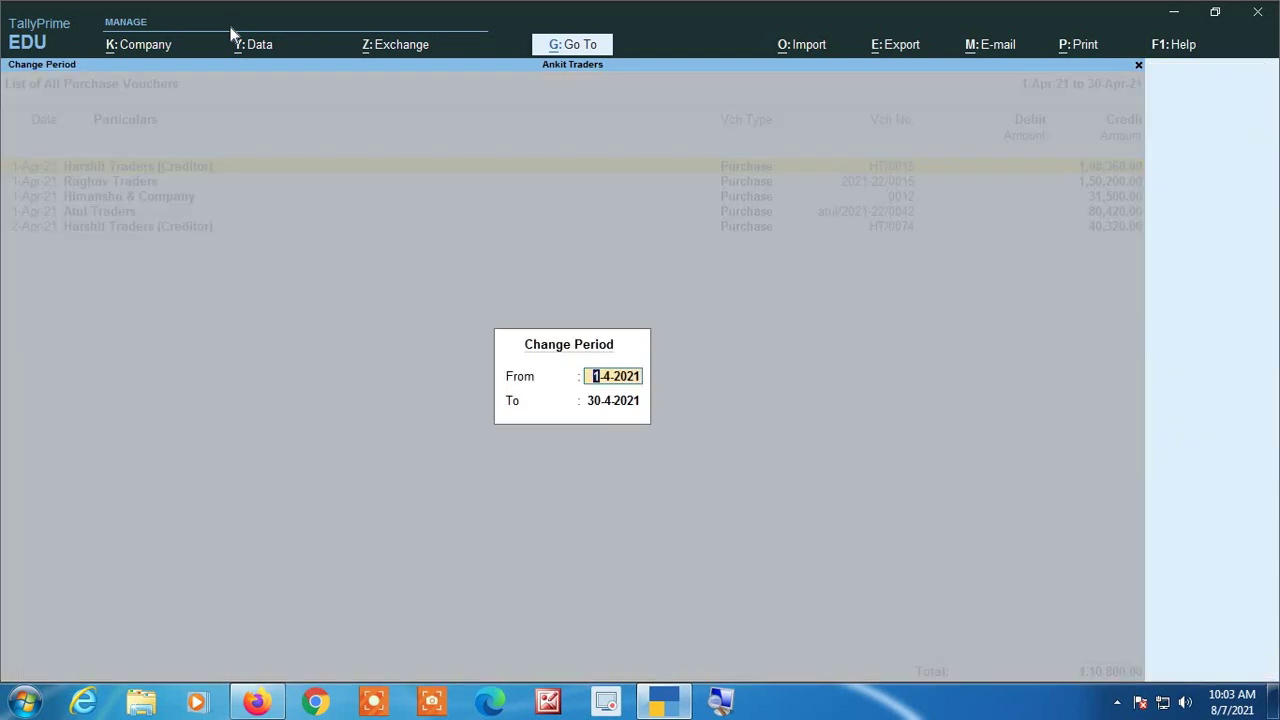
key("Return")
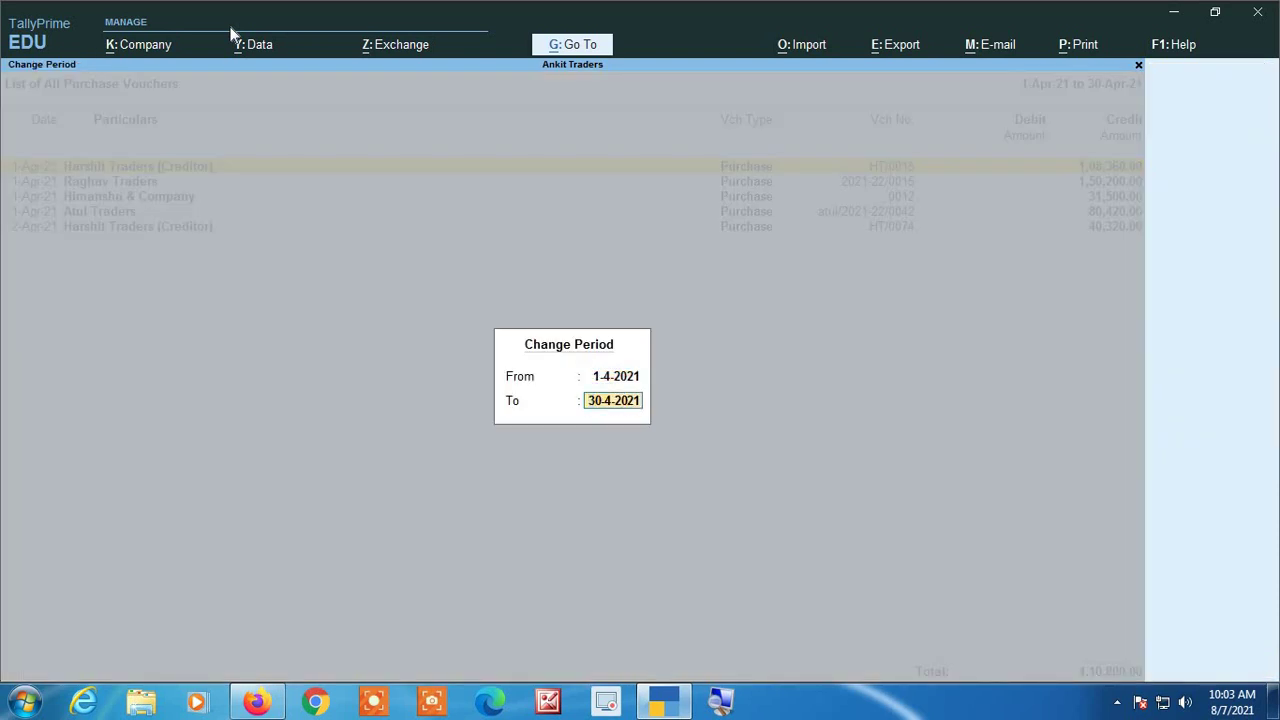
type("31 8 21")
key("Return")
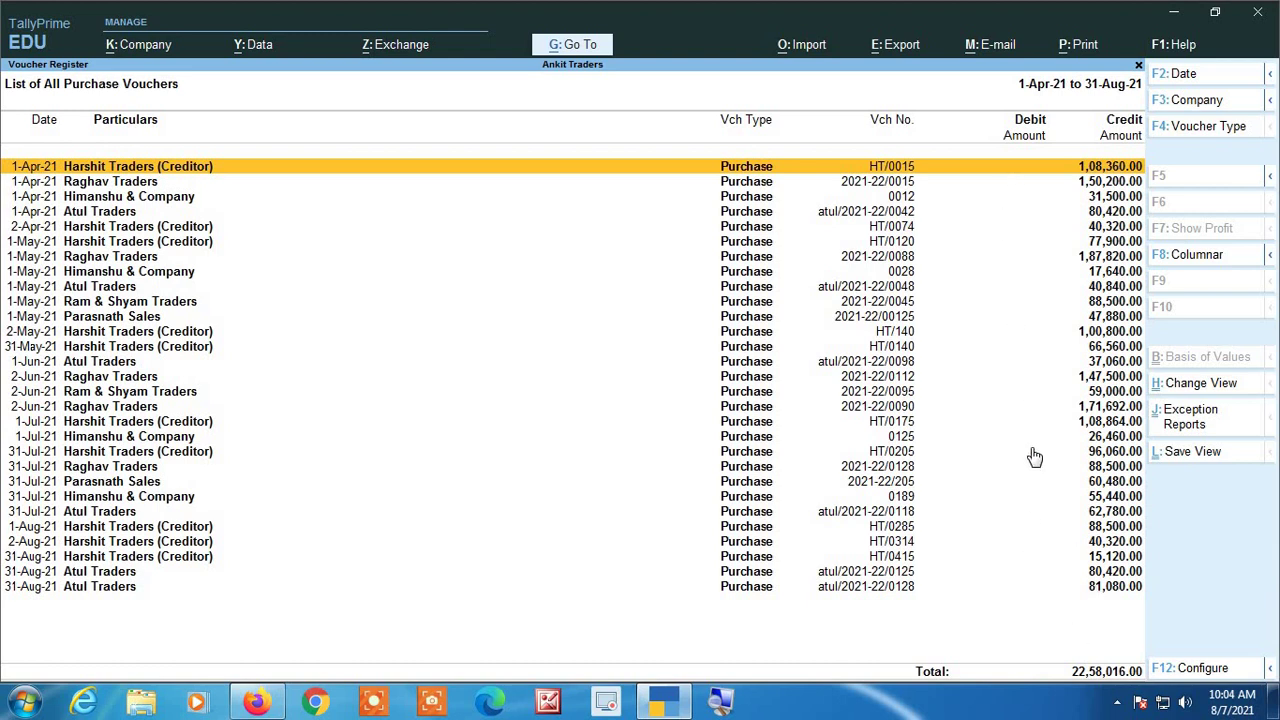
- Remove the Raghav Traders line dated 1-Apr-21 from the displayed purchase vouchers
left_click(728, 703)
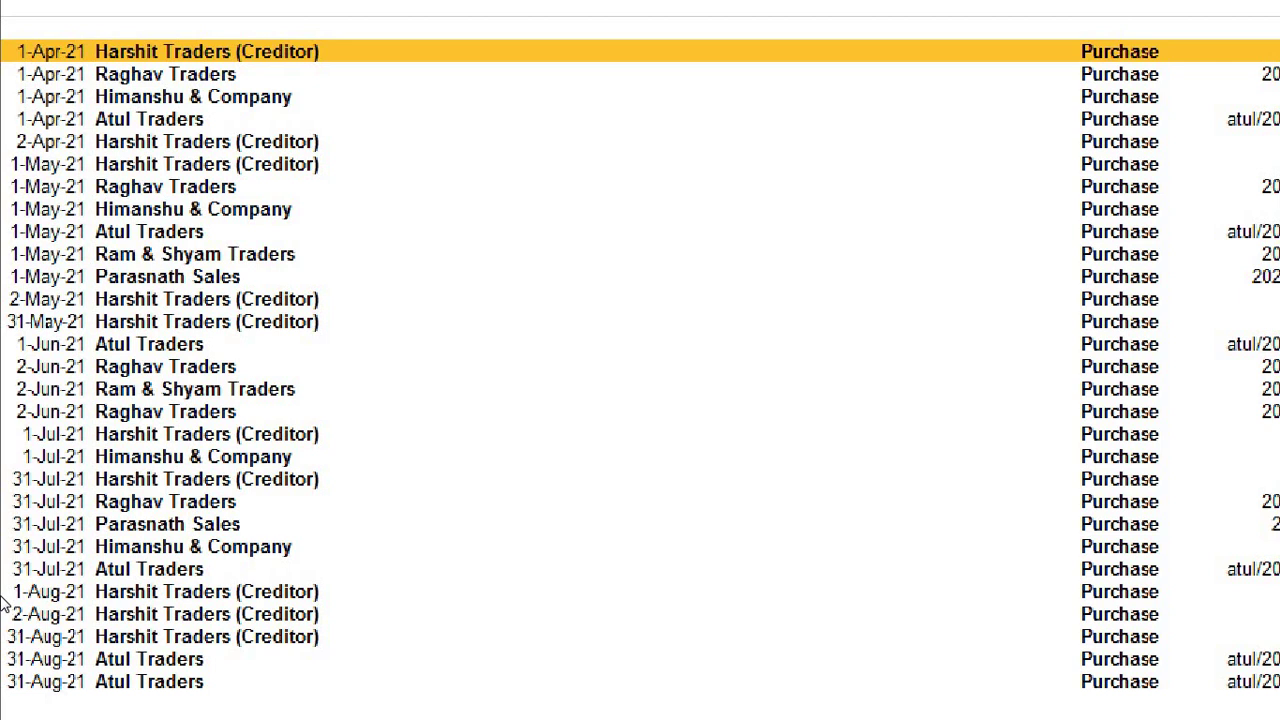
key("Down")
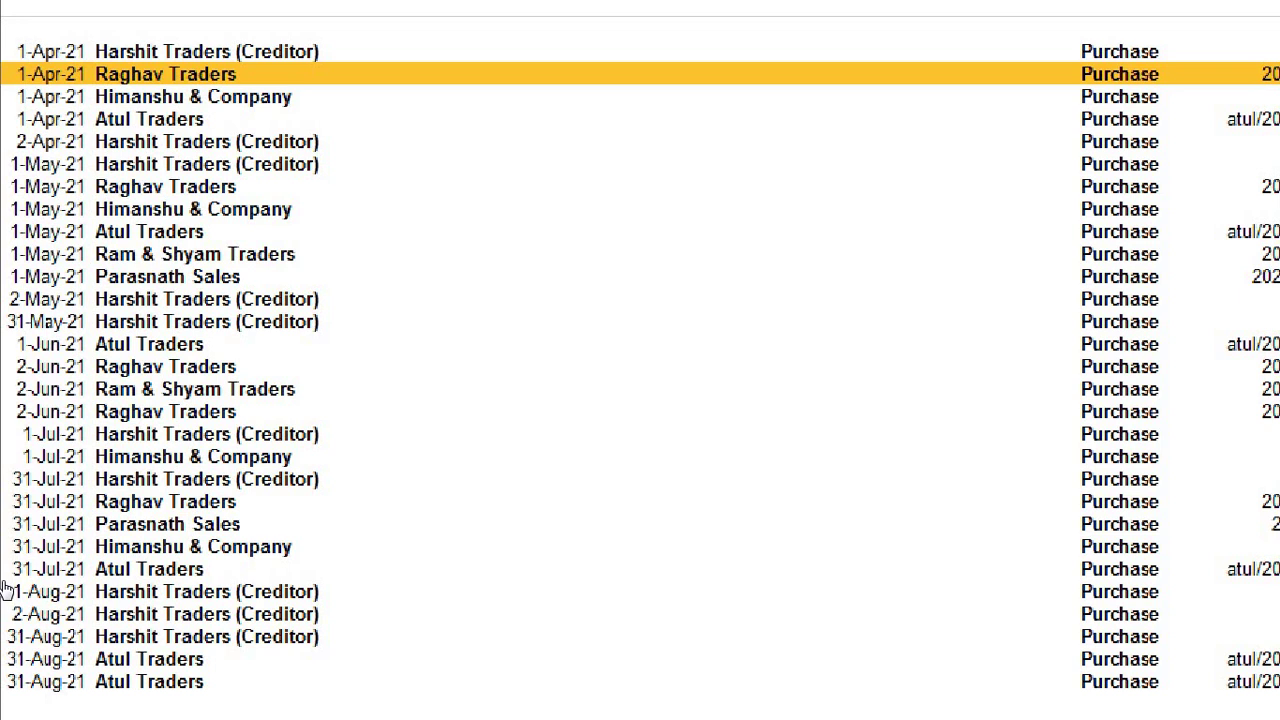
key("Up")
key("Down")
key("alt+r")
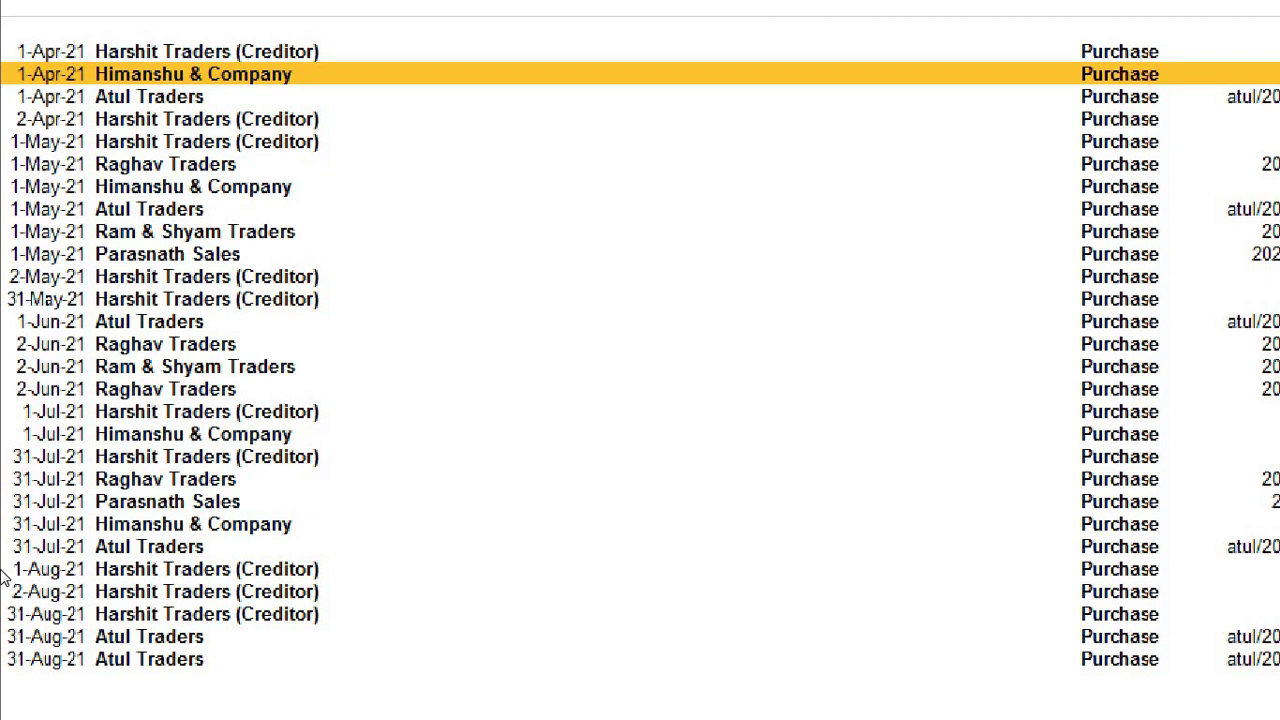
- Remove the Raghav Traders line dated 1-May-21 from the displayed list
key("Down")
key("Down")
key("Down")
key("Down")
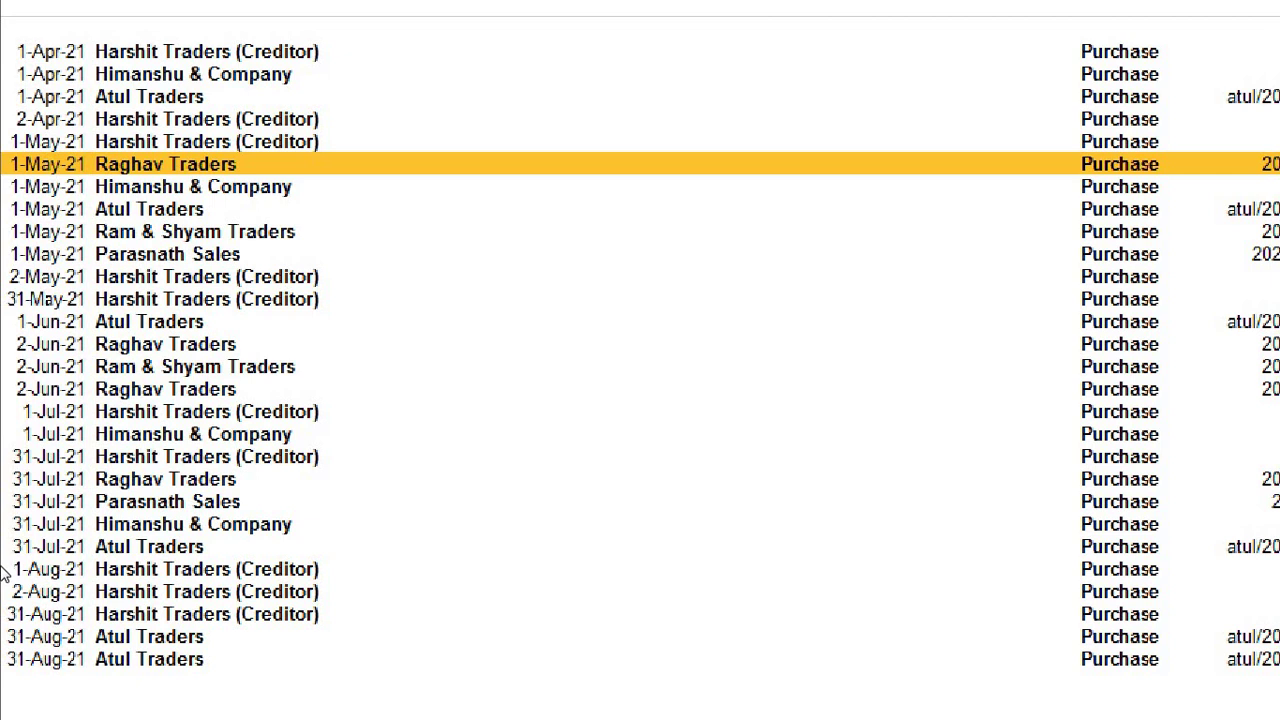
key("alt+r")
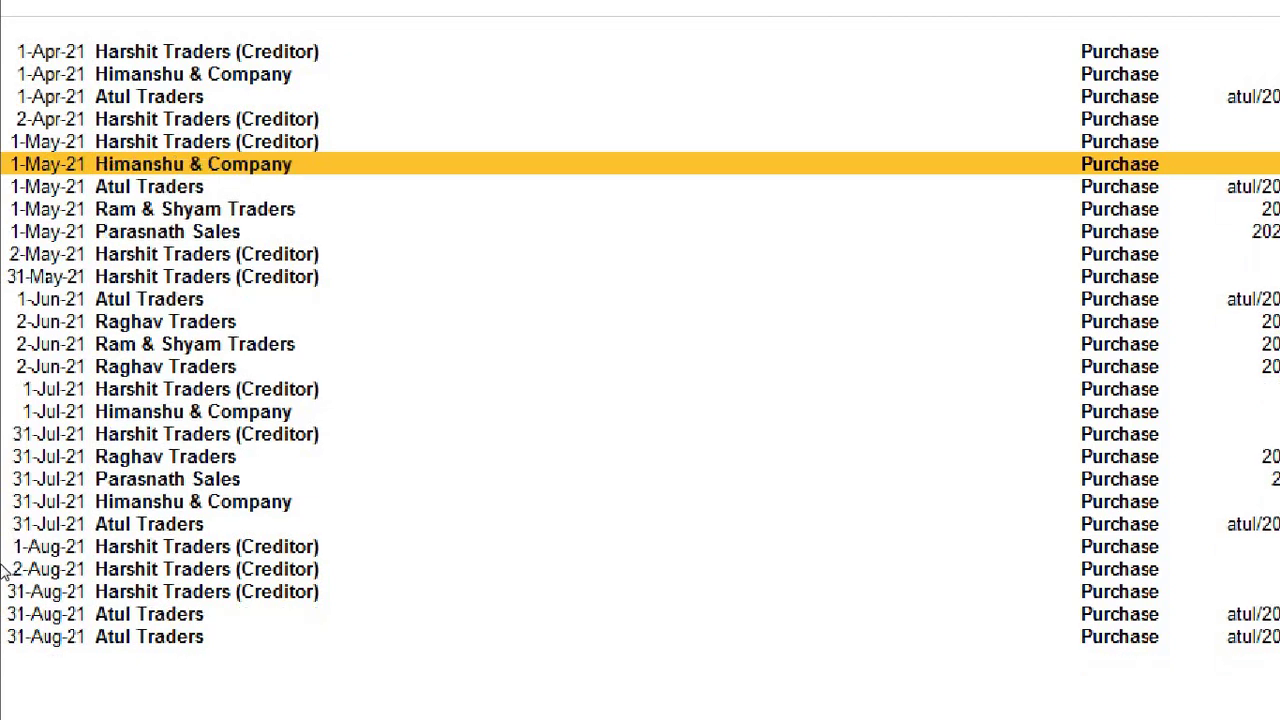
- Remove both Raghav Traders lines dated 2-Jun-21 from the displayed list
key("Down")
key("Down")
key("Down")
key("Down")
key("Down")
key("Down")
key("Down")
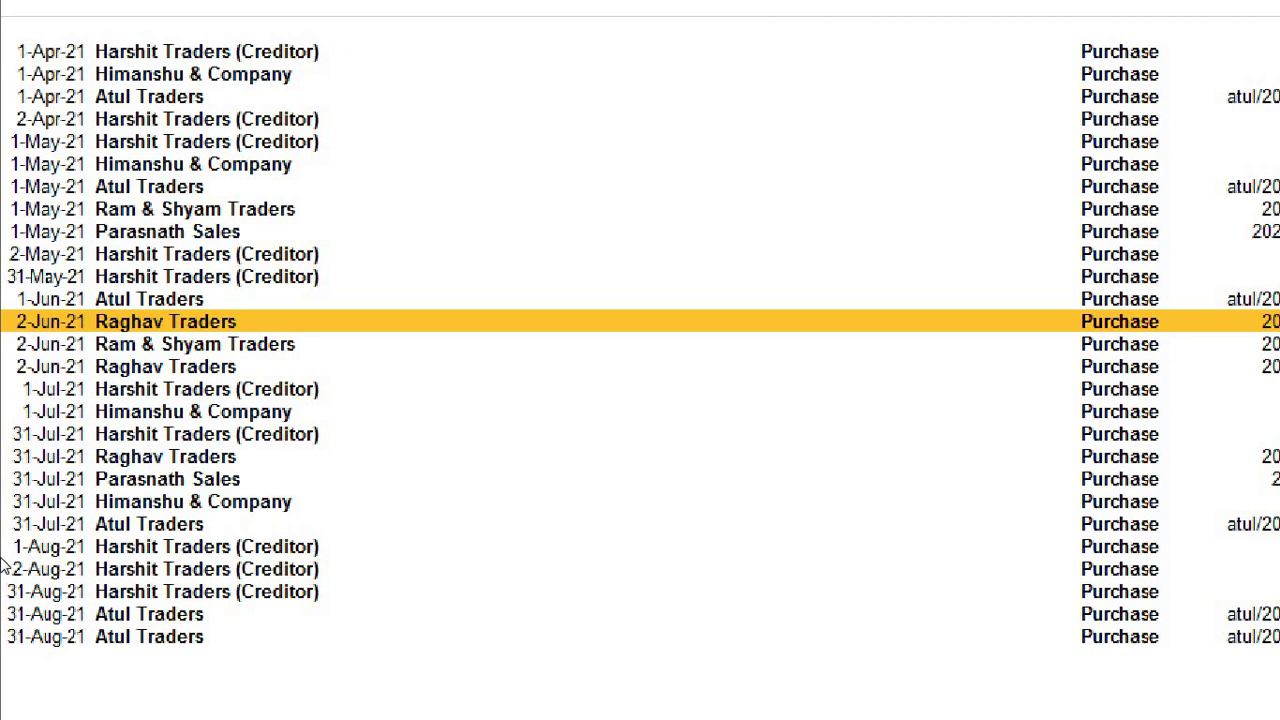
key("alt+r")
key("Down")
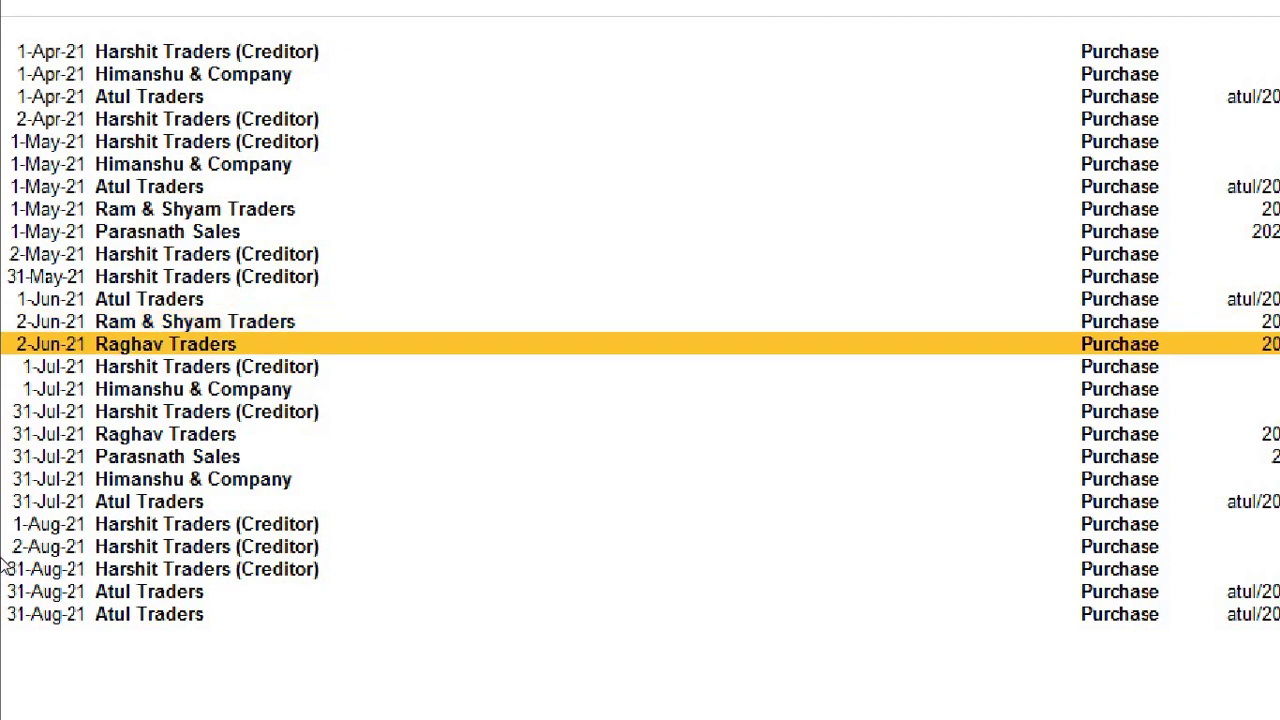
key("alt+d")
key("y")
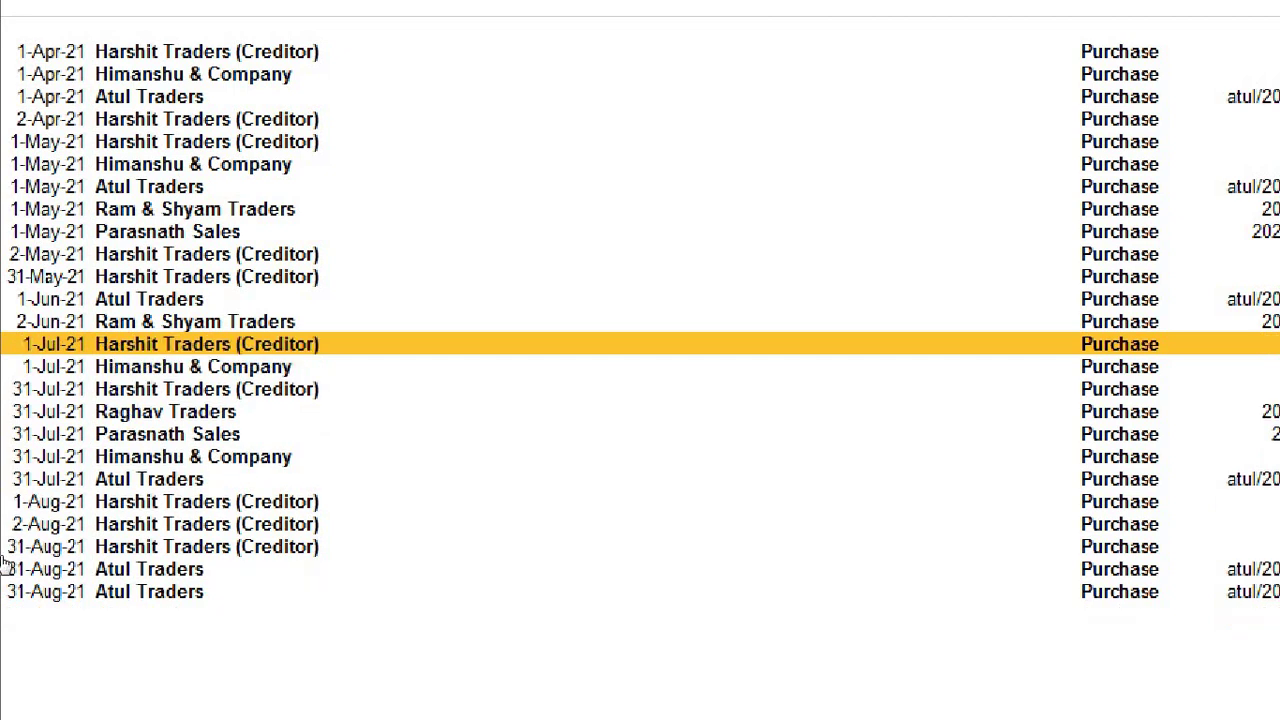
- Remove the Raghav Traders line dated 31-Jul-21 from the displayed list
key("Down")
key("Down")
key("Down")
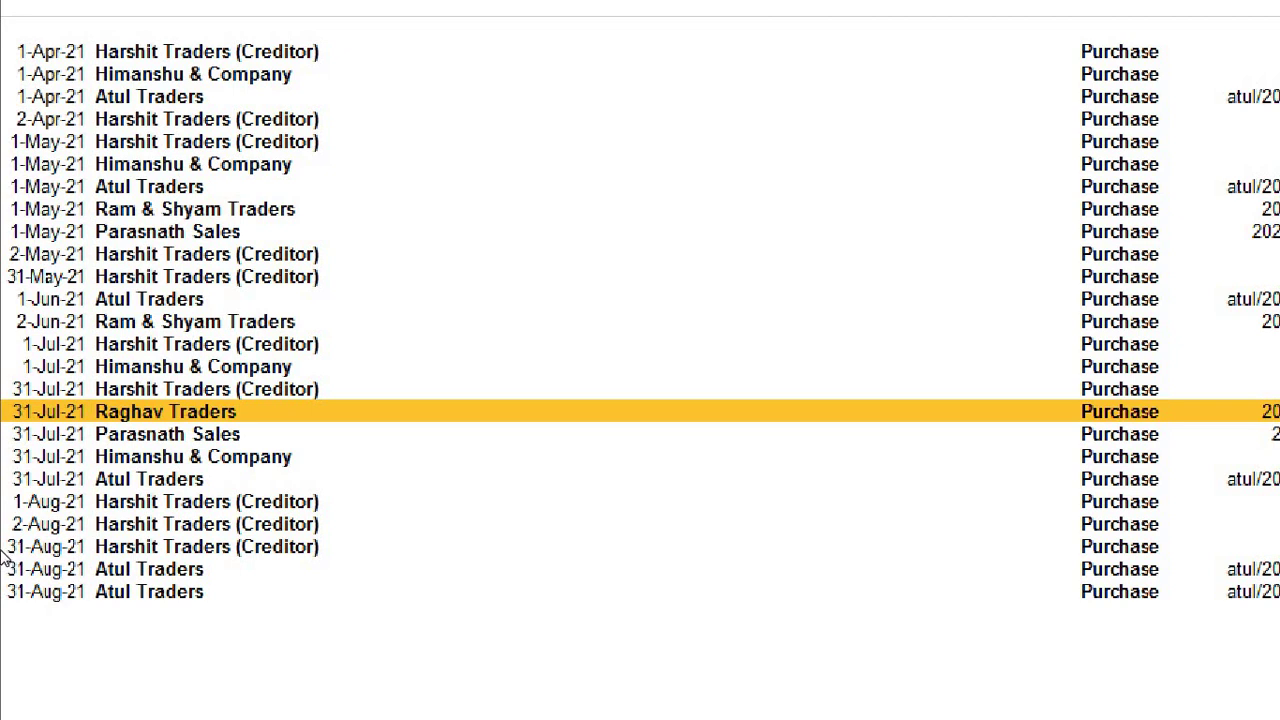
key("alt+r")
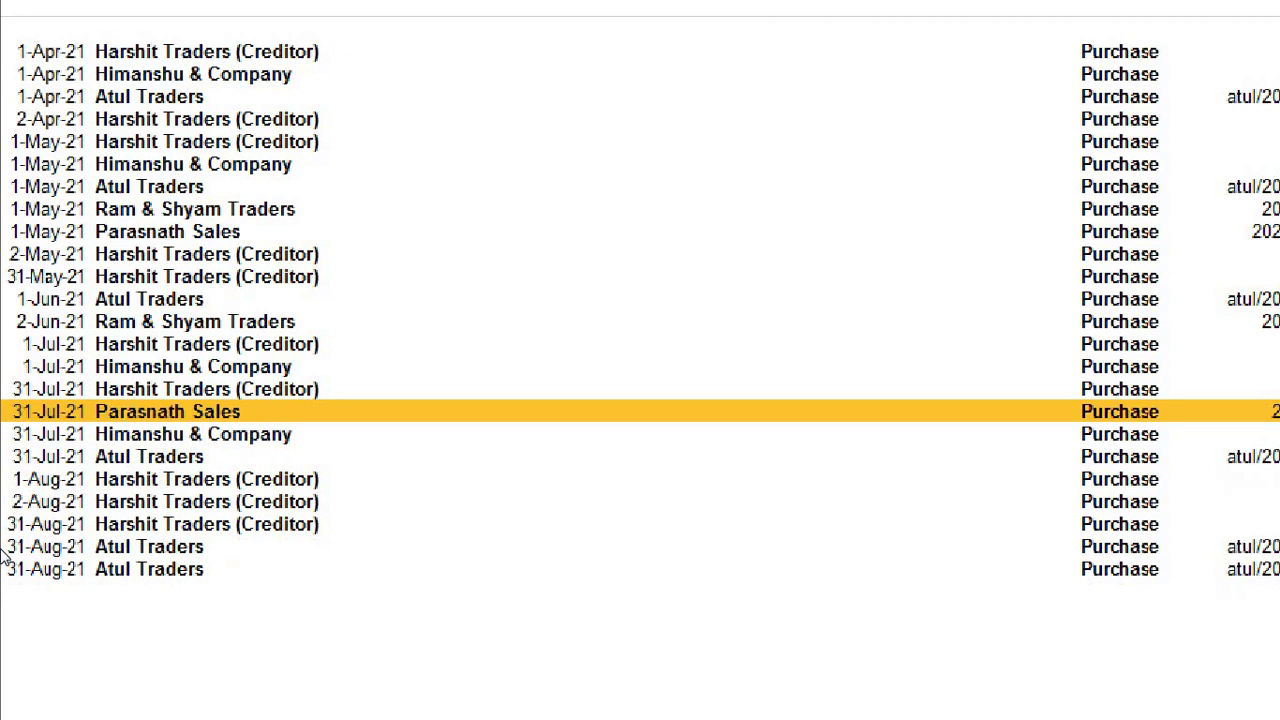
- Look through the remaining purchase vouchers for any leftover Raghav Traders lines
key("Up")
key("Up")
key("Up")
key("Up")
key("Up")
key("Up")
key("Up")
key("Up")
key("Up")
key("Up")
key("Up")
key("Up")
key("Up")
key("Up")
key("Up")
key("Up")
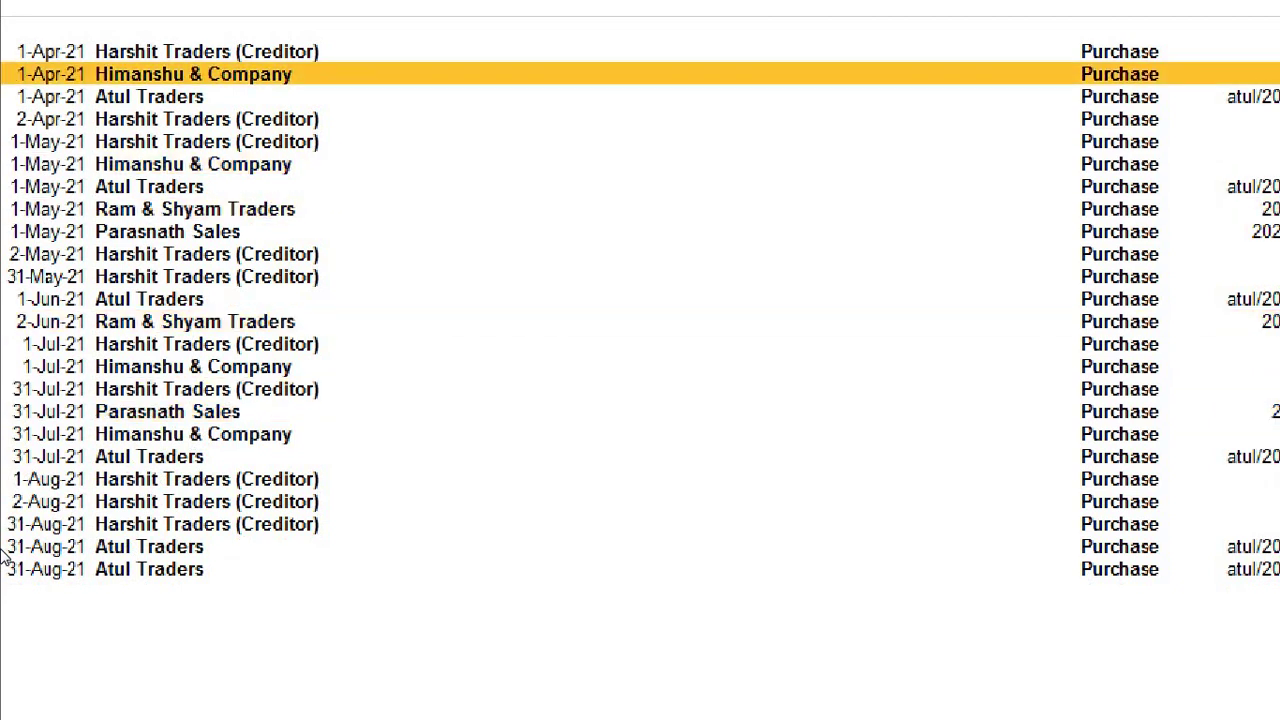
key("Down")
key("Down")
key("Down")
key("Down")
key("Down")
key("Down")
key("Down")
key("Down")
key("Down")
key("Down")
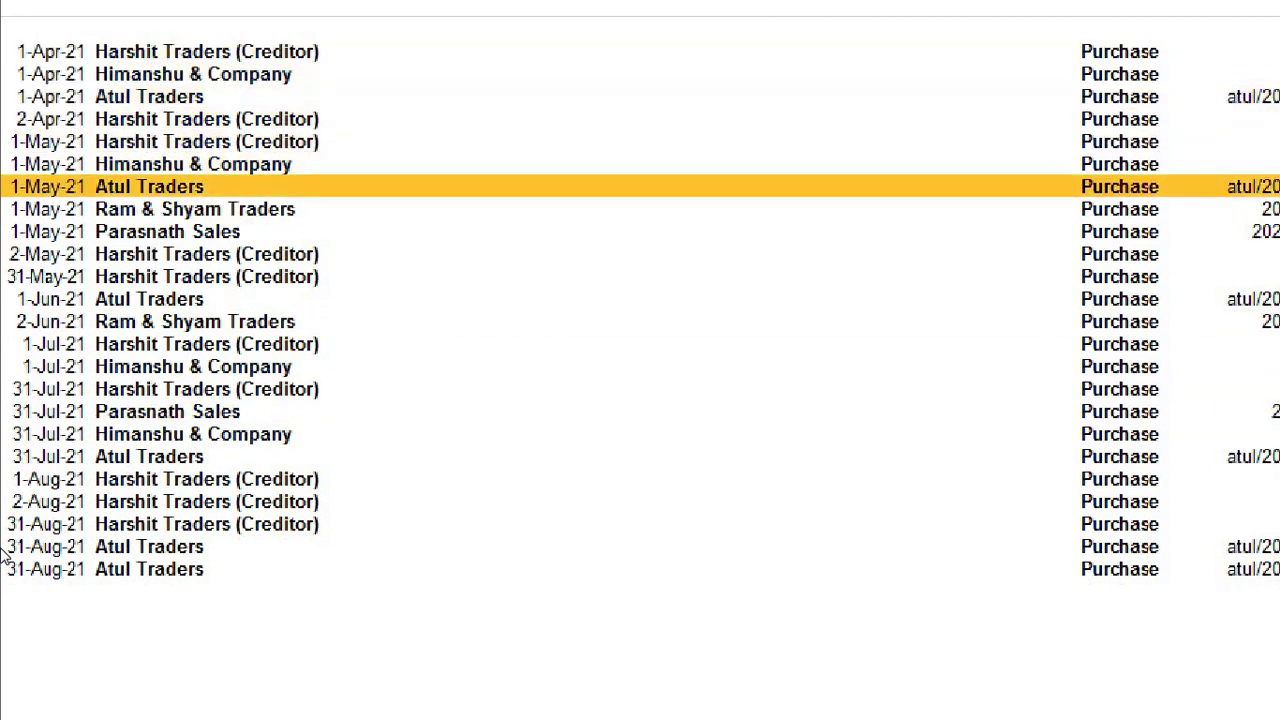
key("Down")
key("Down")
key("Down")
key("Down")
key("Down")
key("Down")
key("Down")
key("Down")
key("Down")
key("Down")
key("Down")
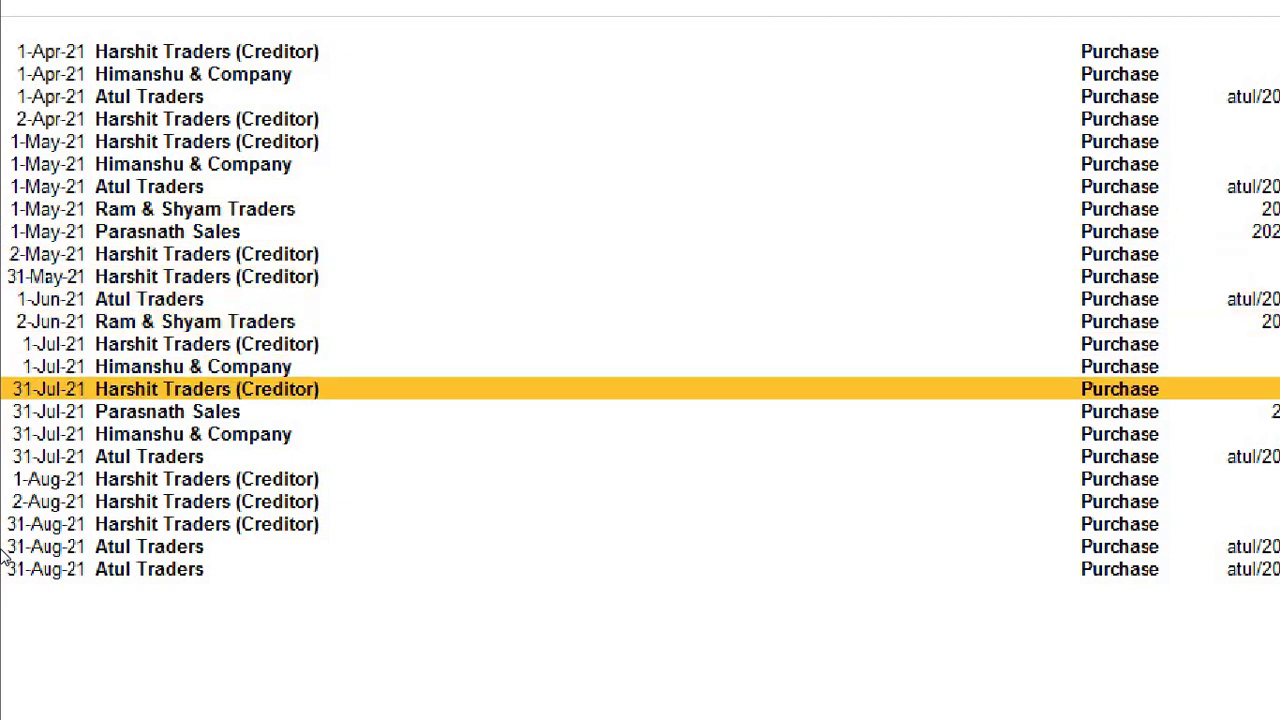
key("Down")
key("Down")
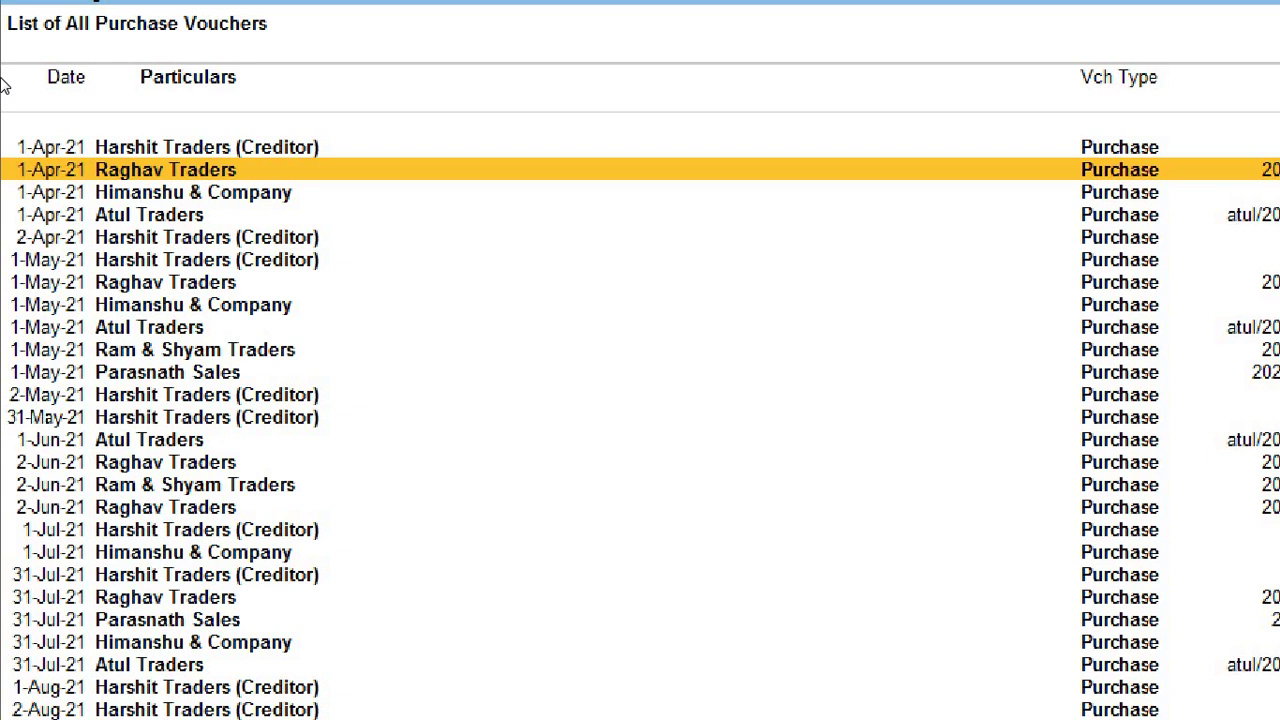
- Remove the 1-Apr-21 lines of Harshit Traders (Creditor) and Himanshu & Company from the displayed list
key("Up")
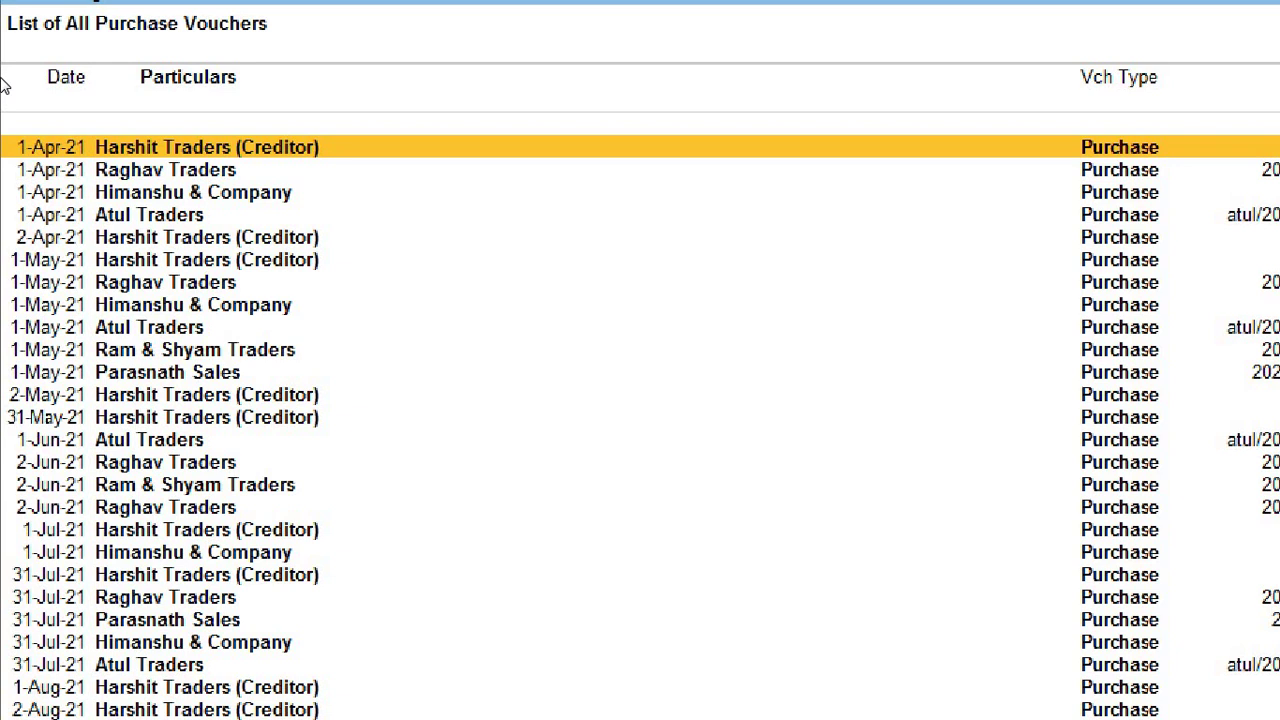
key("ctrl+r")
key("Down")
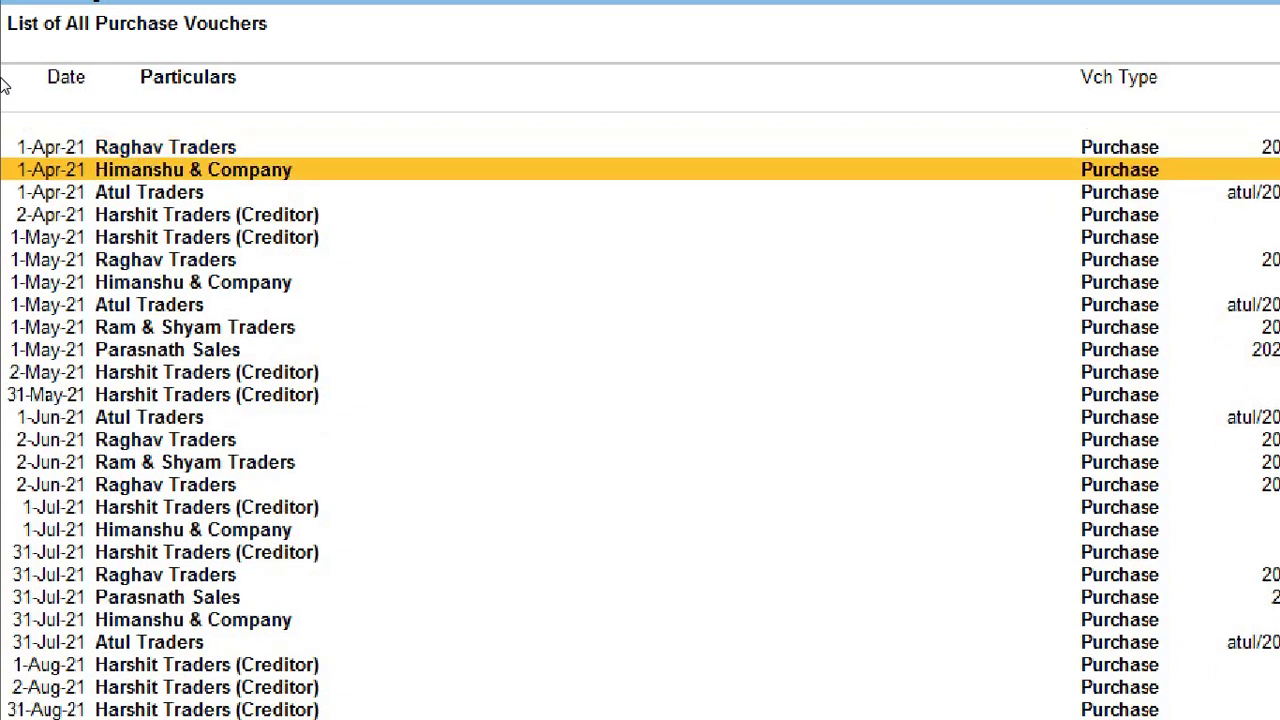
key("ctrl+r")
key("Down")
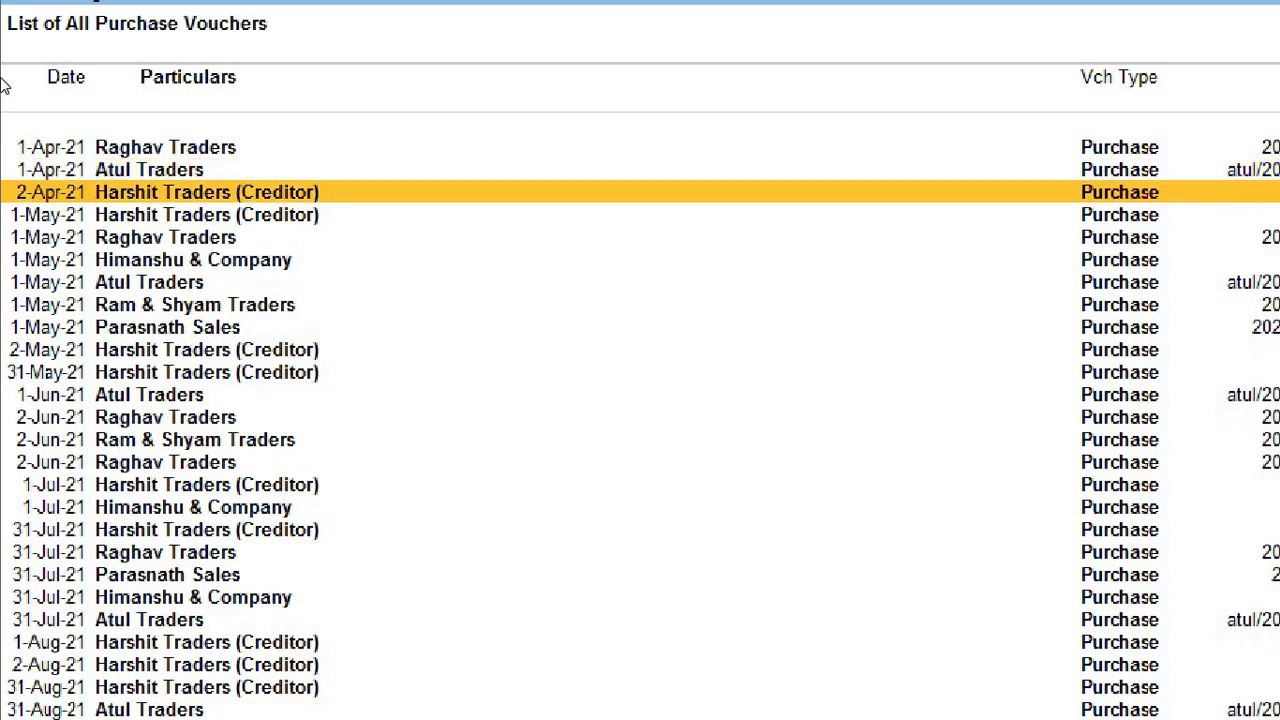
- Remove the consecutive lines from Harshit Traders (Creditor) on 2-Apr-21 through Atul Traders on 1-May-21
key("ctrl+r")
key("ctrl+r")
key("ctrl+r")
key("ctrl+r")
key("ctrl+r")
key("ctrl+r")
key("ctrl+r")
key("ctrl+r")
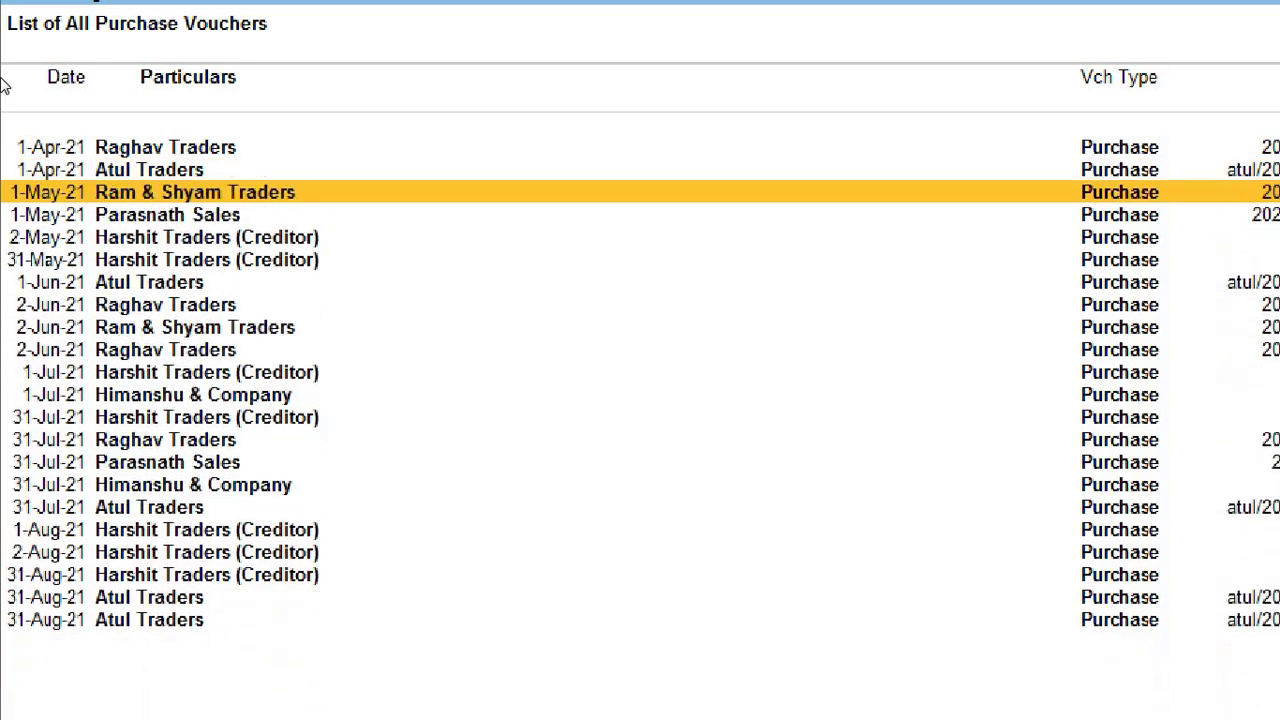
- Remove the consecutive lines from Ram & Shyam Traders on 1-May-21 through Himanshu & Company on 1-Jul-21
key("ctrl+r")
key("ctrl+r")
key("ctrl+r")
key("ctrl+r")
key("ctrl+r")
key("ctrl+r")
key("ctrl+r")
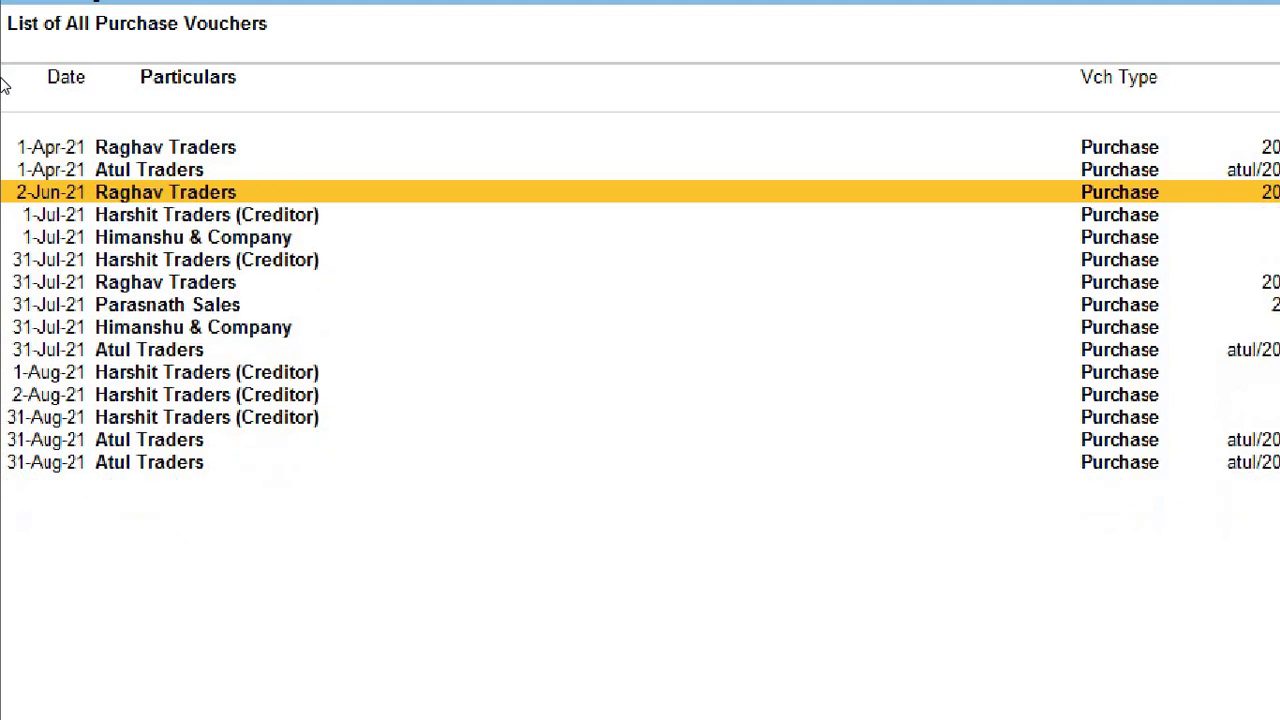
key("Down")
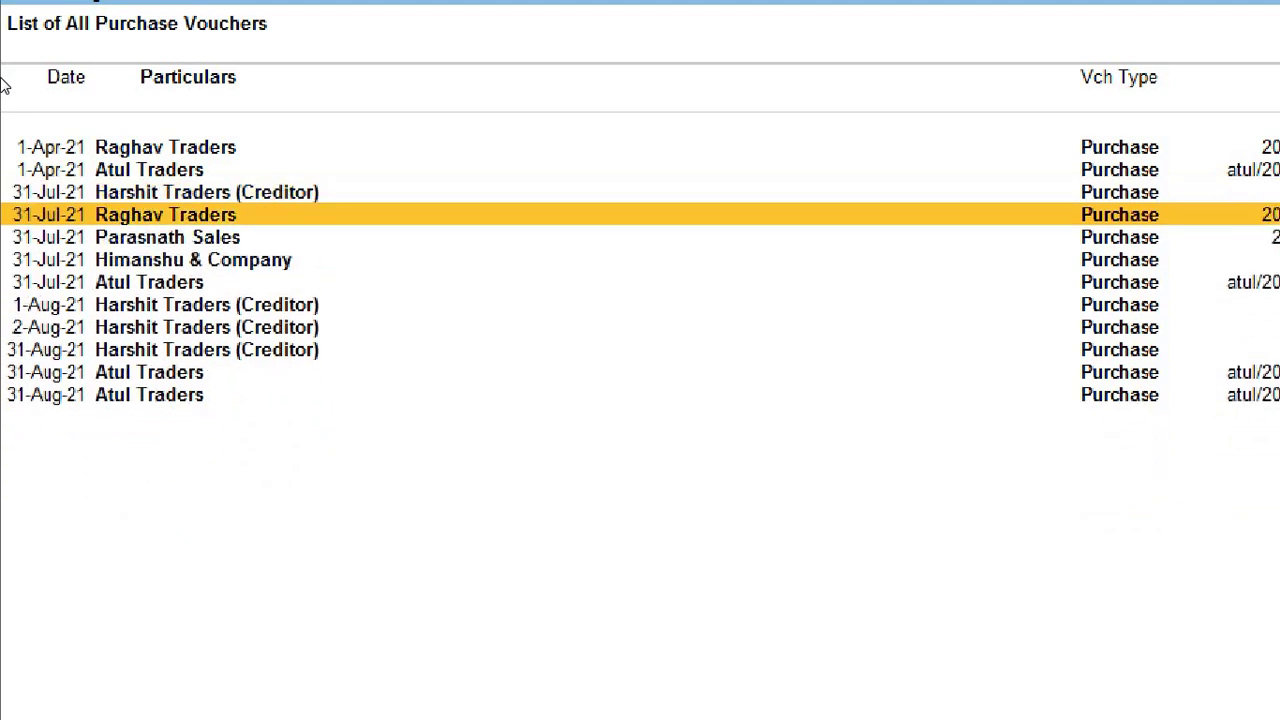
- Remove the 31-Jul-21 lines of Raghav Traders, Himanshu & Company and Atul Traders
key("ctrl+r")
key("Down")
key("ctrl+r")
key("ctrl+r")
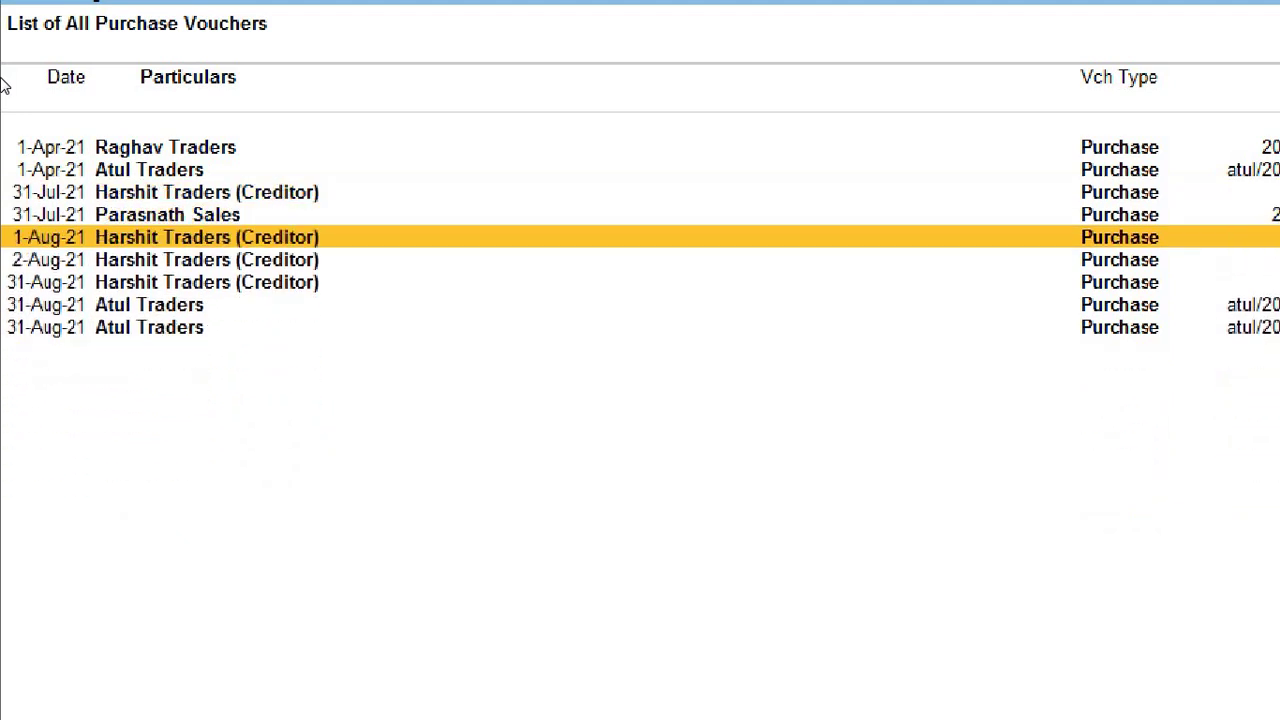
- Remove all August purchase voucher lines of Harshit Traders (Creditor) and Atul Traders from the displayed list
key("ctrl+r")
key("ctrl+r")
key("ctrl+r")
key("ctrl+r")
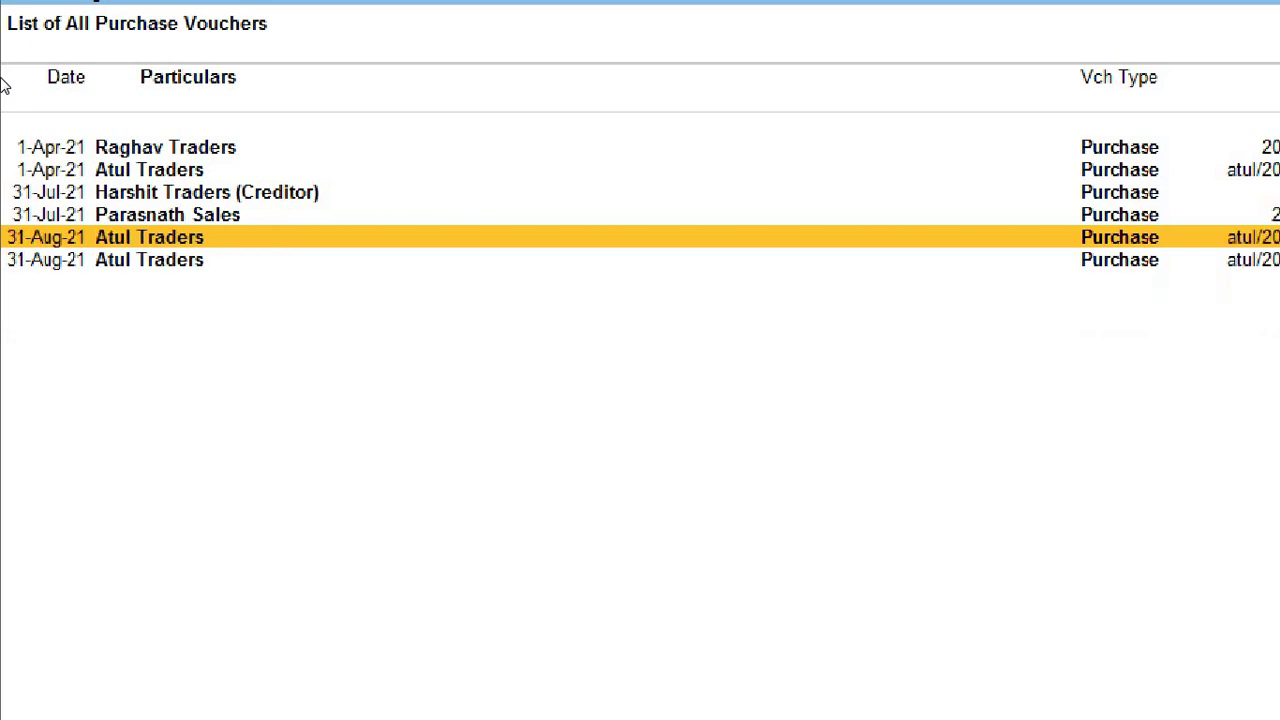
key("ctrl+r")
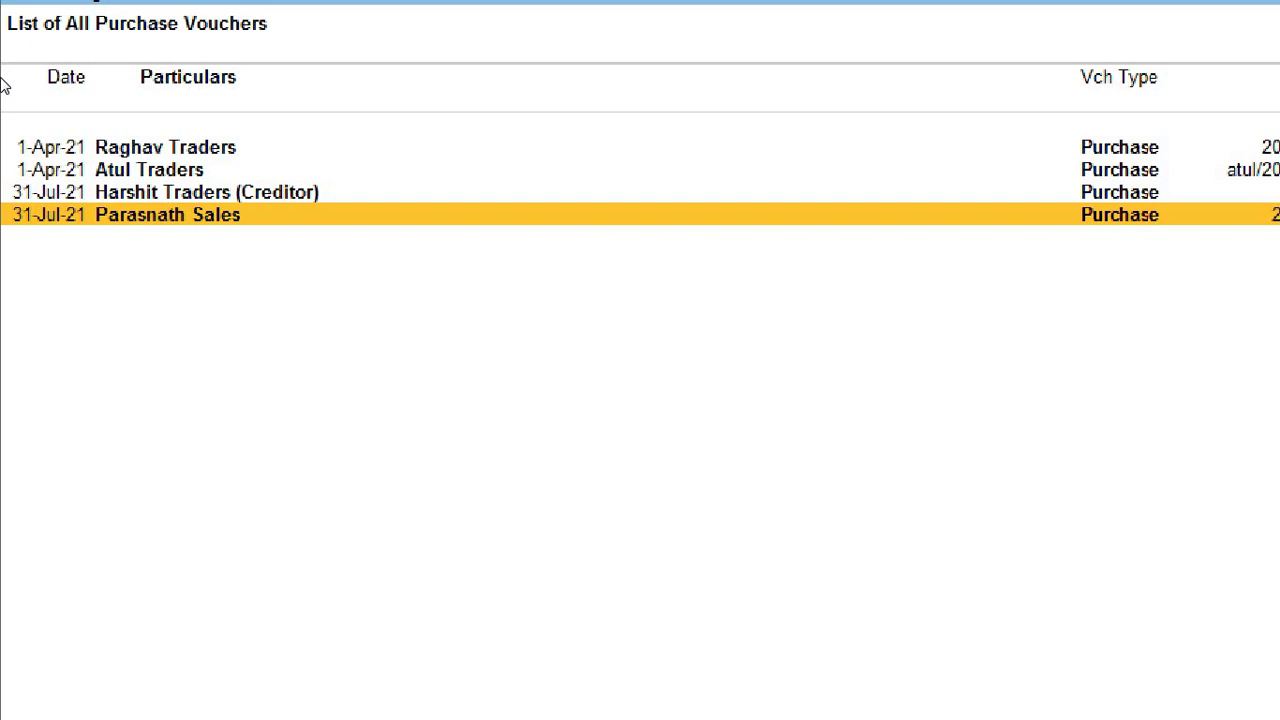
- Restore all removed lines in the purchase voucher list
key("ctrl+u")
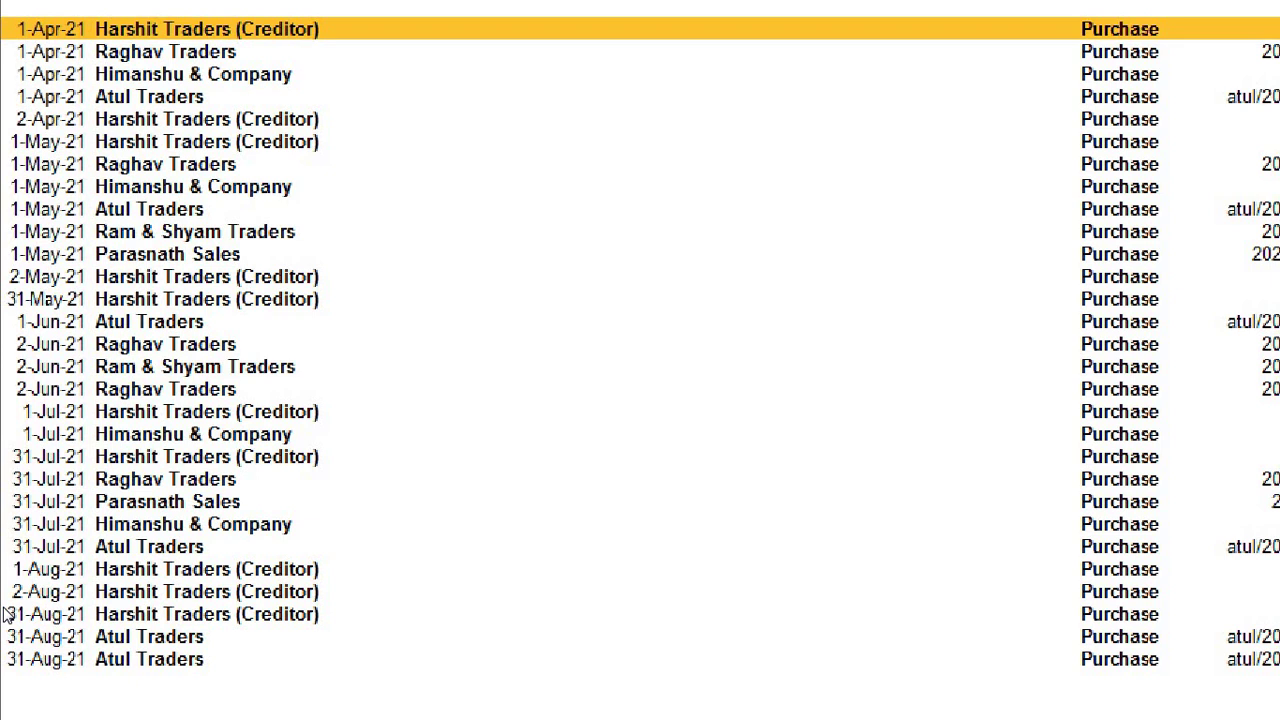
- Remove all Raghav Traders lines dated 1-Apr-21, 1-May-21, 2-Jun-21 and 31-Jul-21 from the purchase voucher list
key("Down")
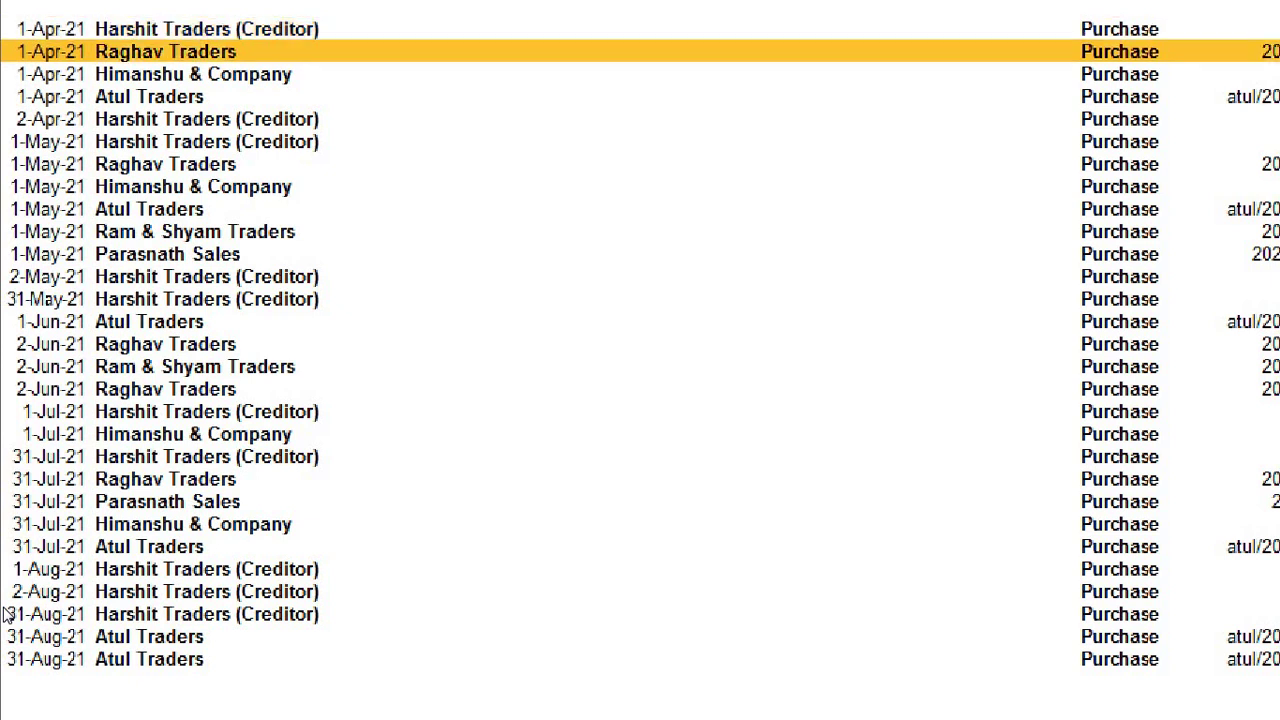
key("Return")
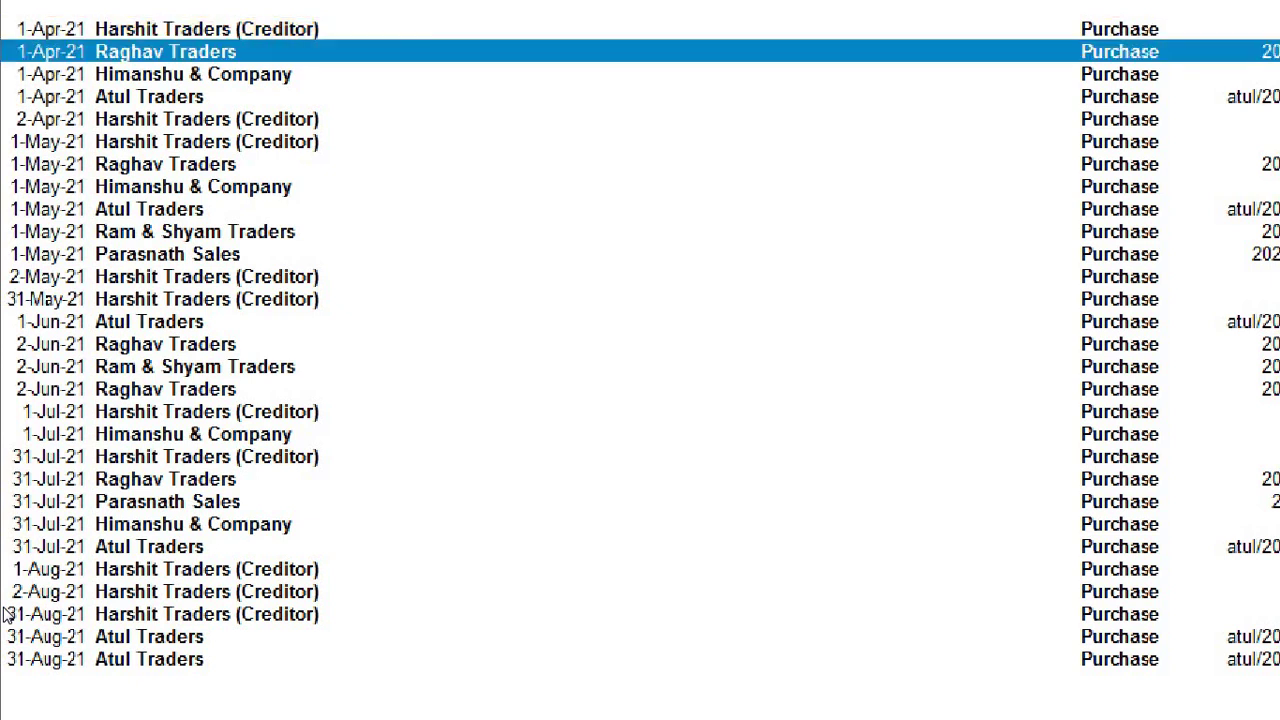
key("Down")
key("Down")
key("Down")
key("Down")
key("Down")
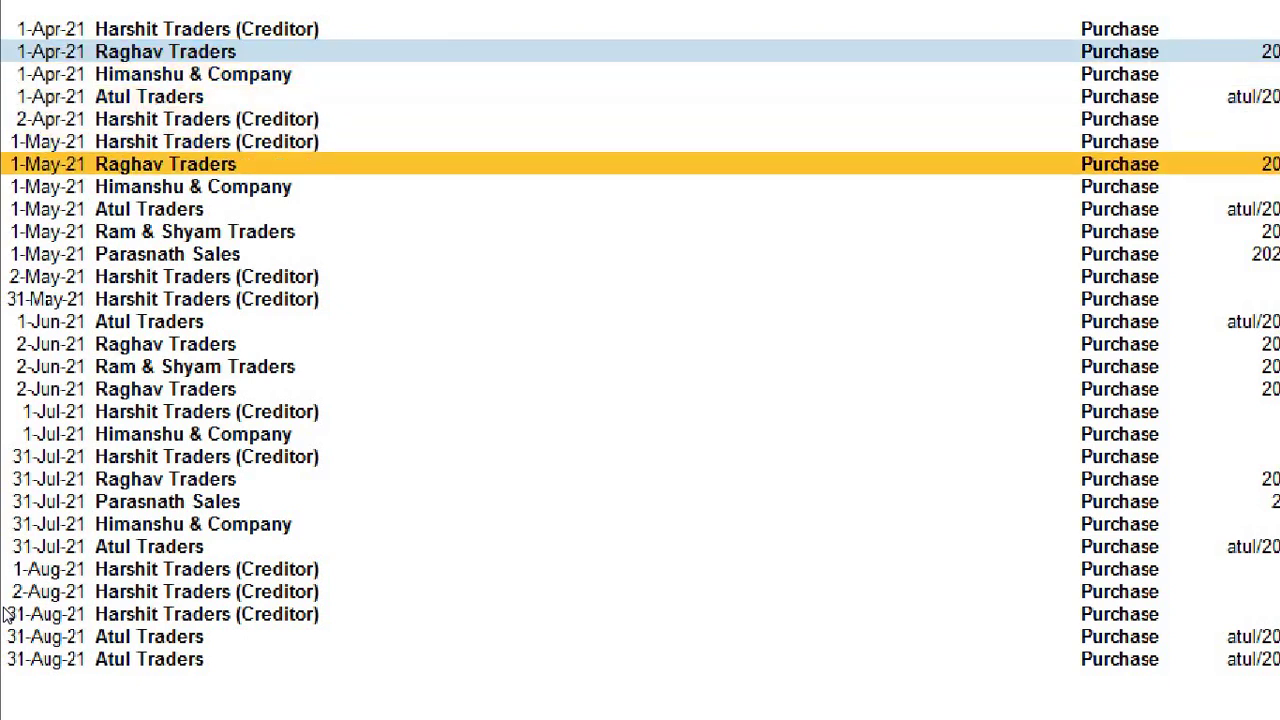
key("Return")
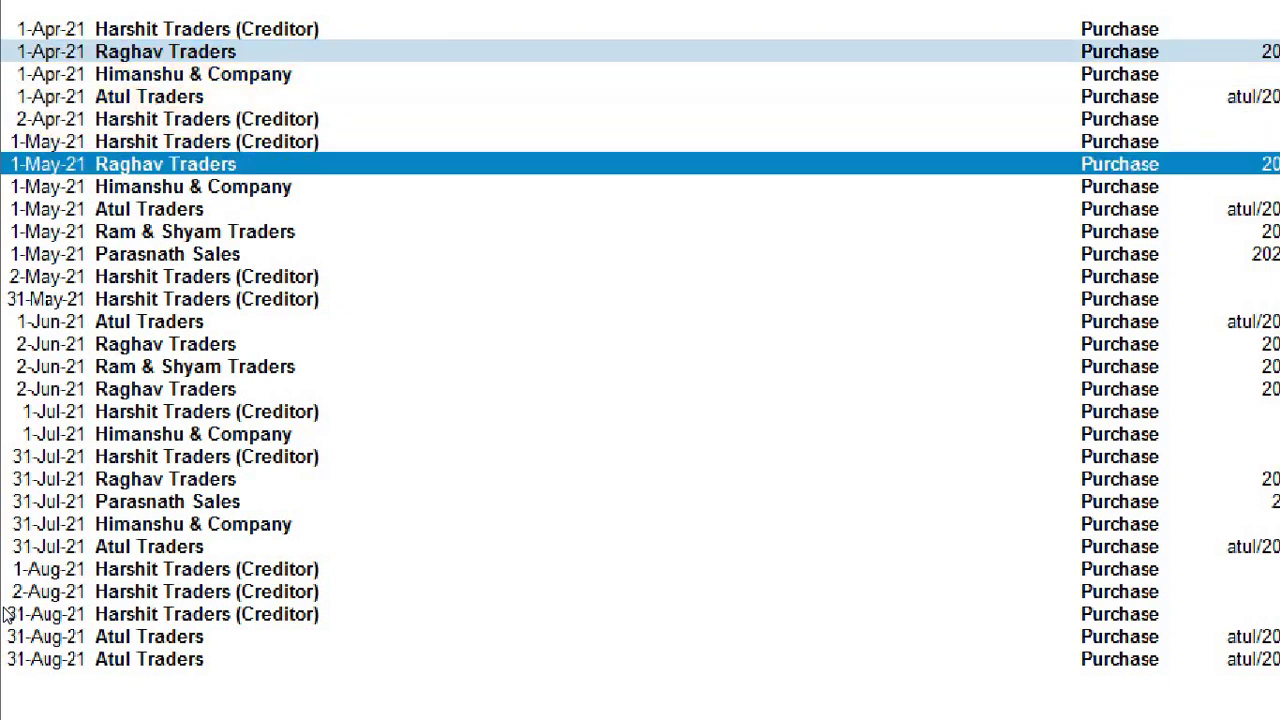
key("Down")
key("Down")
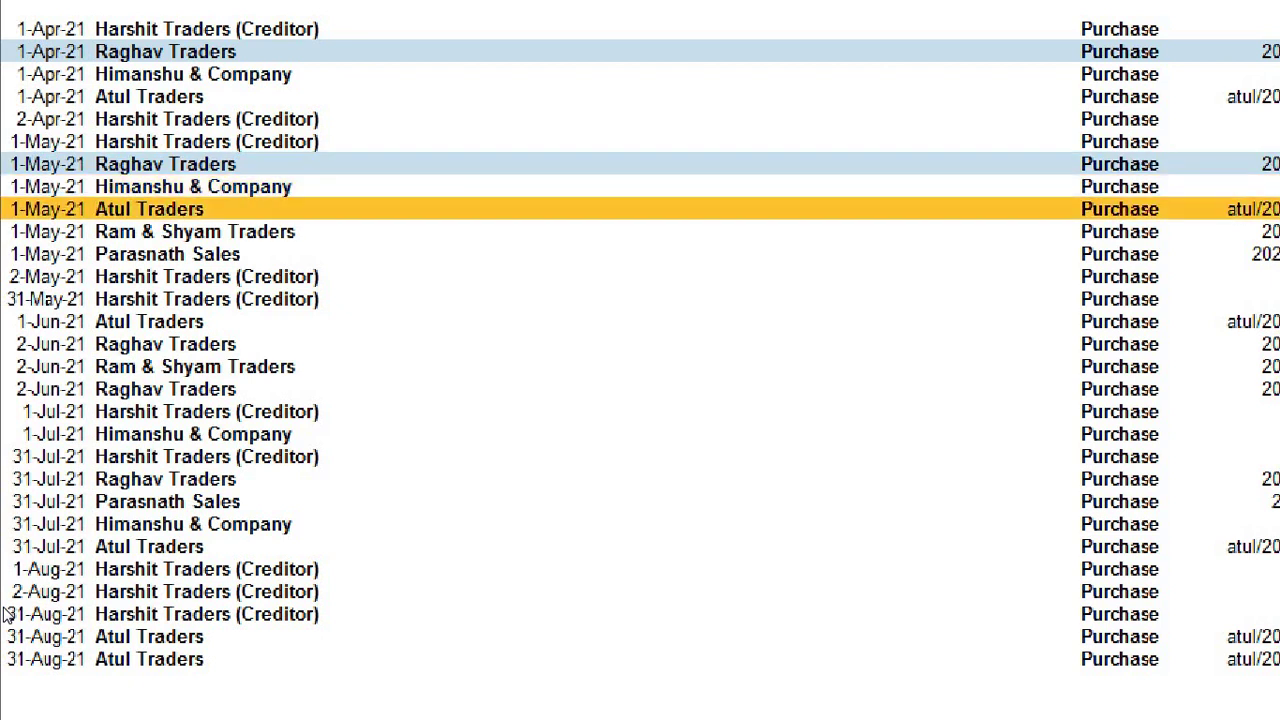
key("Down")
key("Down")
key("Down")
key("Down")
key("Down")
key("Down")
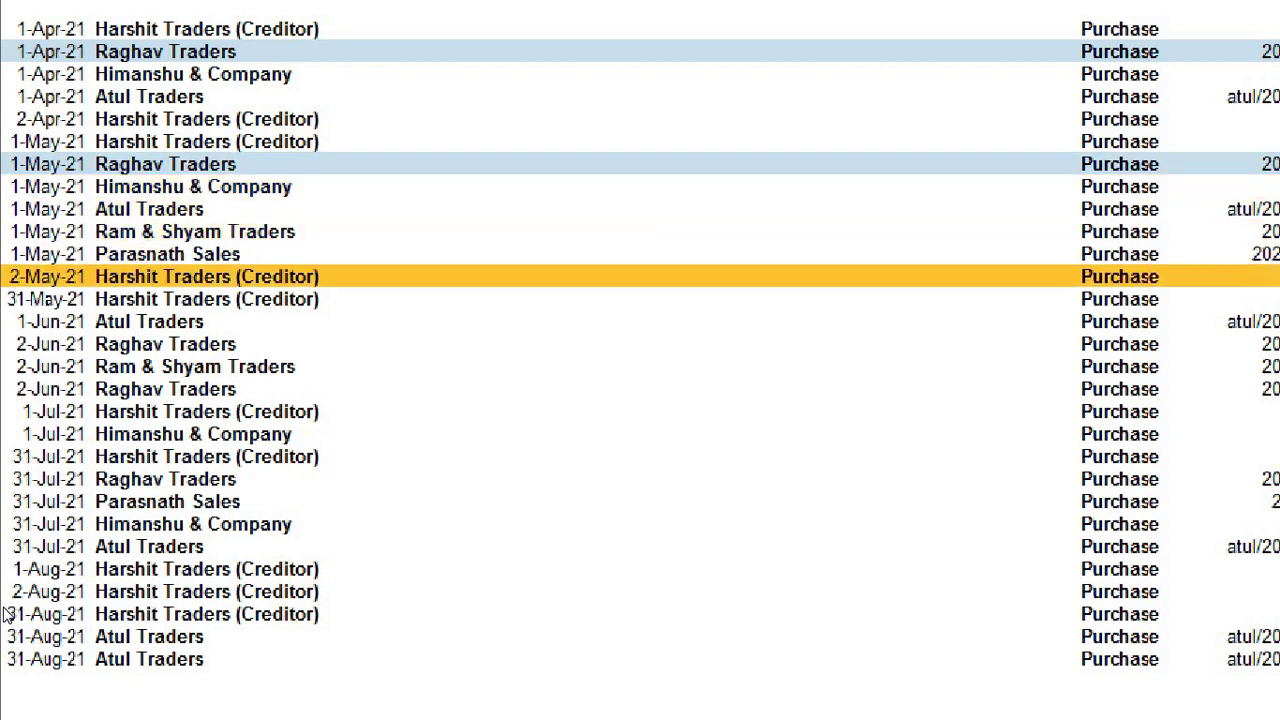
key("space")
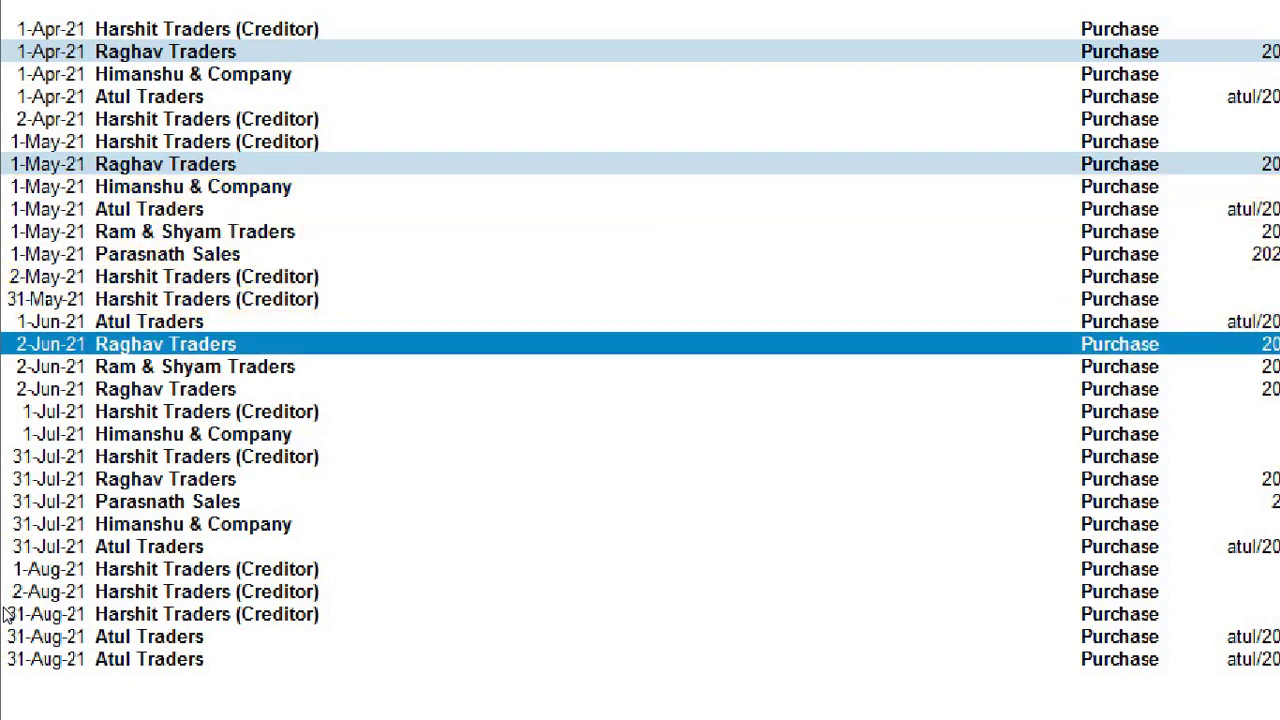
key("Down")
key("Down")
key("space")
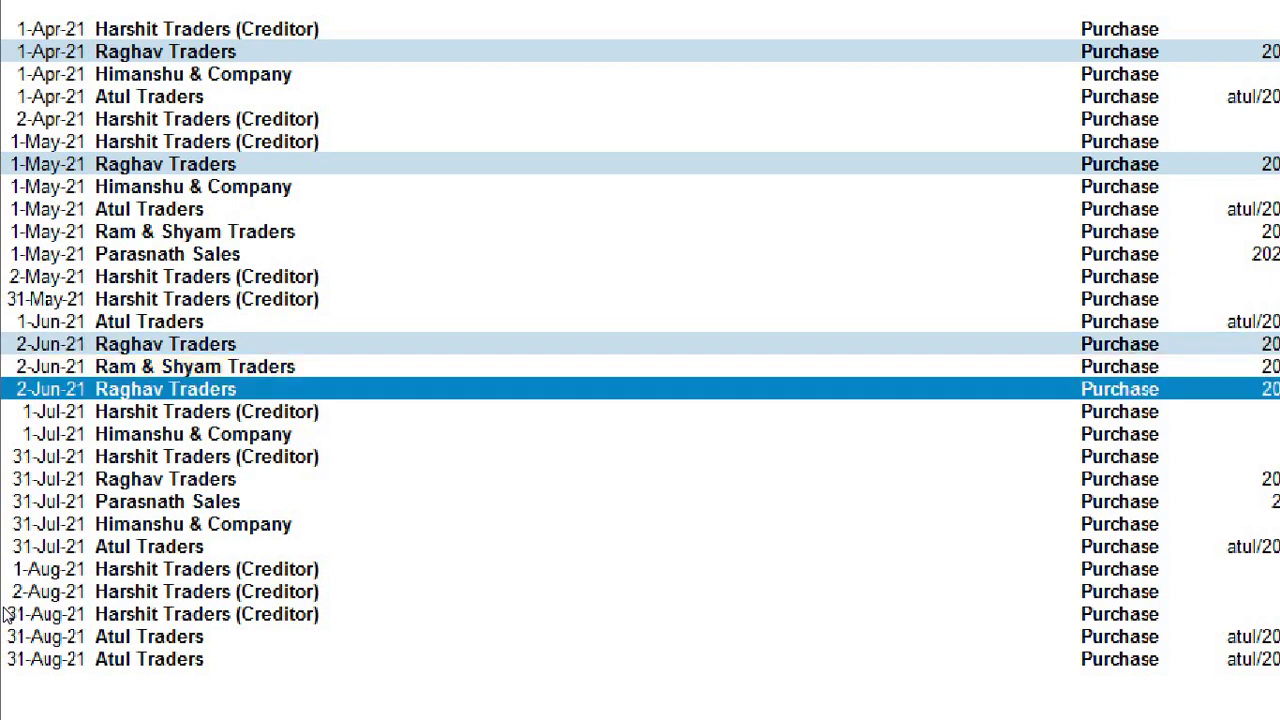
key("Down")
key("Down")
key("Down")
key("Down")
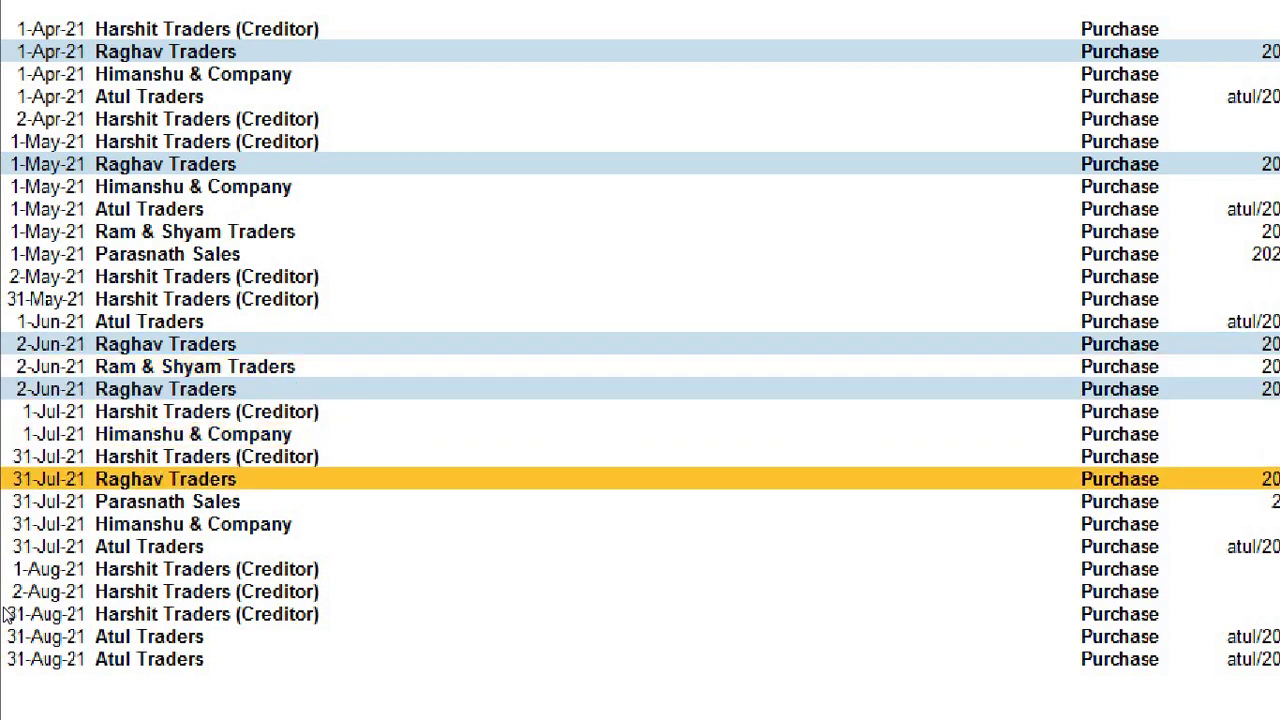
key("space")
key("Down")
key("Down")
key("Down")
key("Down")
key("Down")
key("Down")
key("Down")
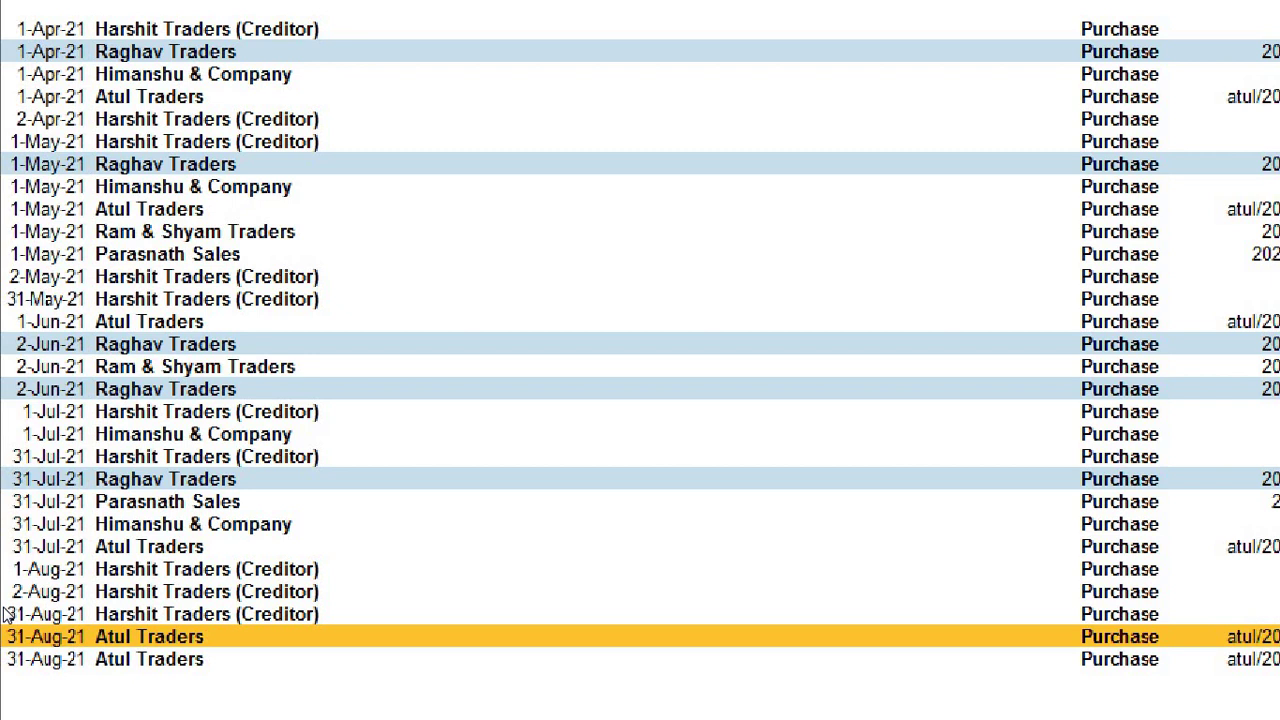
key("alt+r")
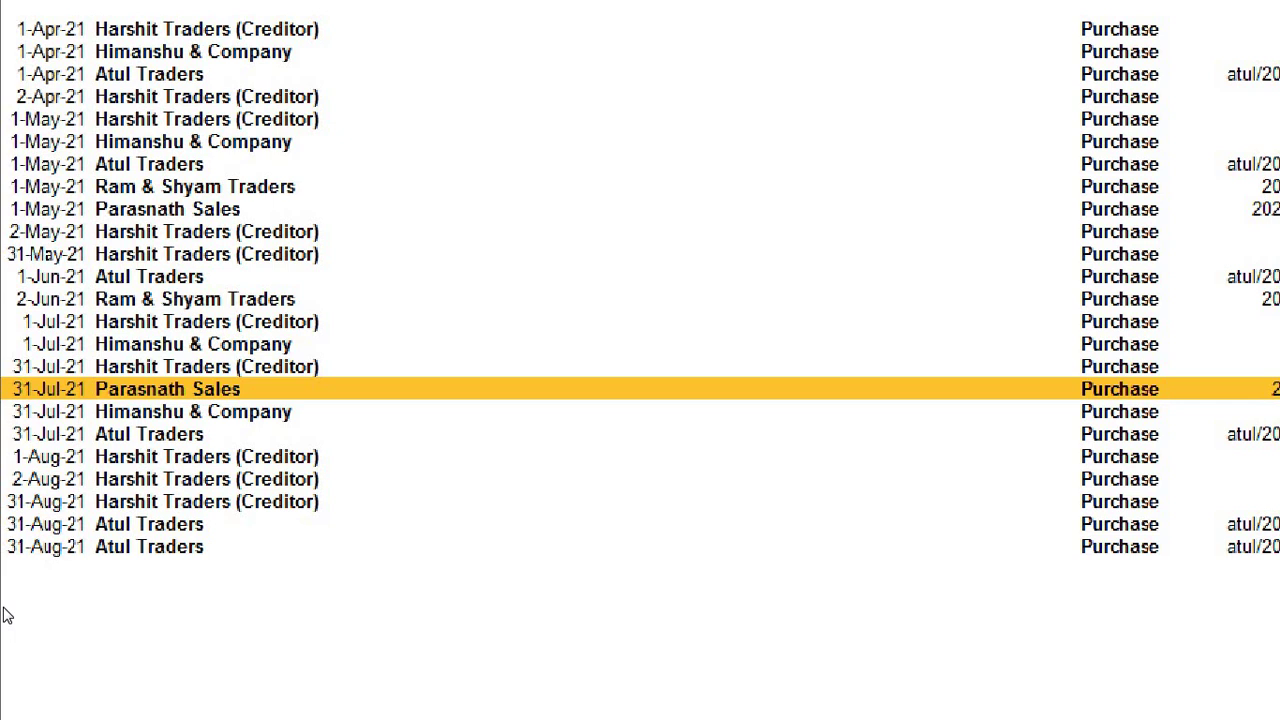
- Restore the removed Raghav Traders lines in the purchase voucher list
key("alt+s")
key("Down")
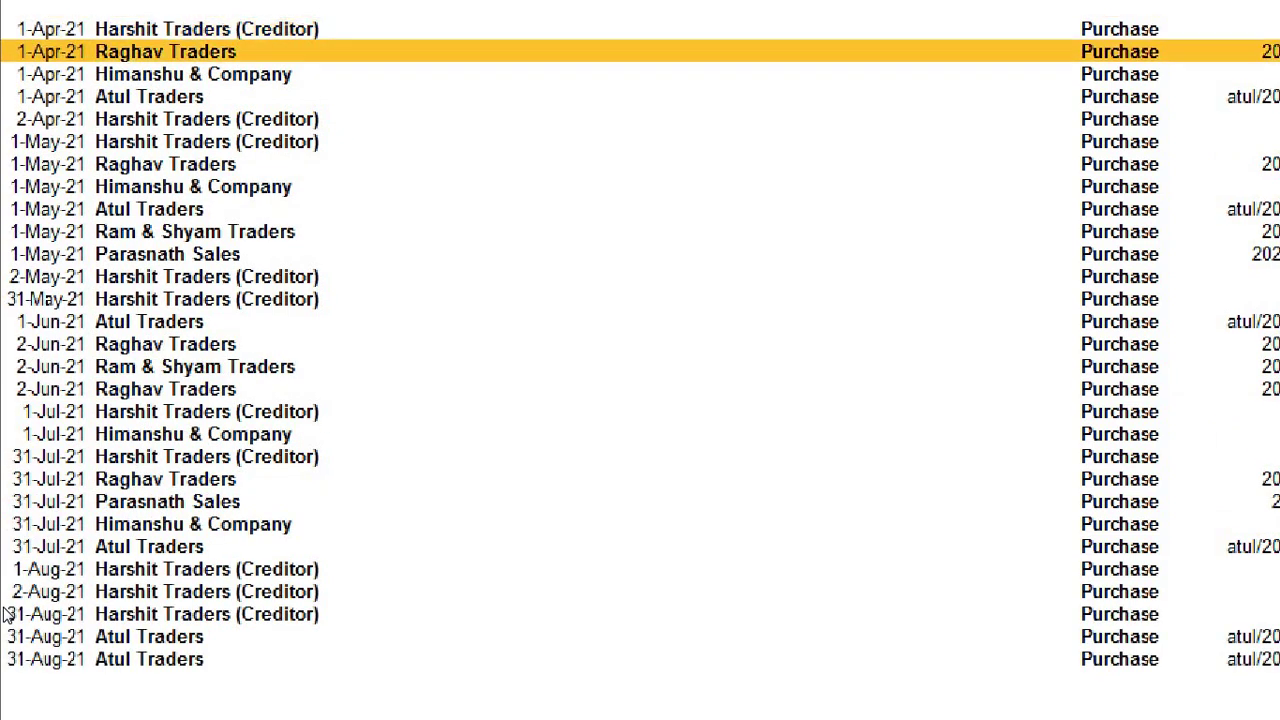
key("Down")
key("Down")
key("Down")
key("Down")
key("Down")
key("Down")
key("Down")
key("Down")
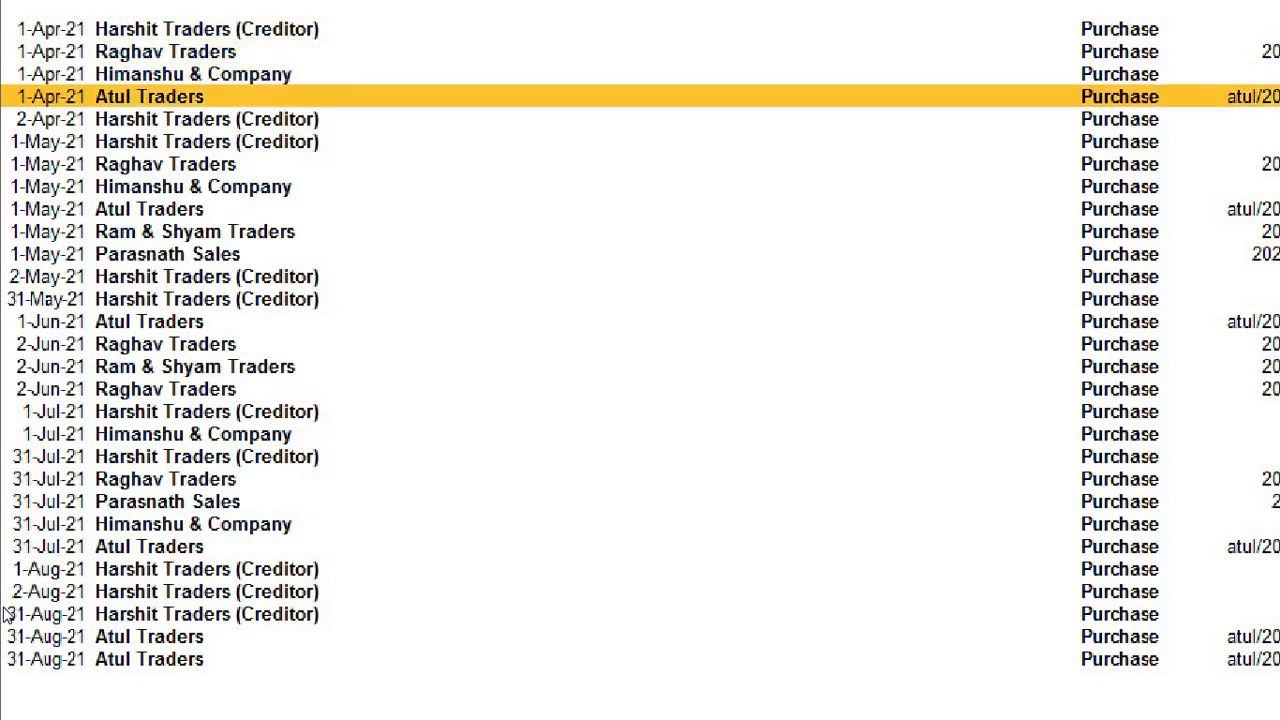
key("Down")
key("Down")
key("Down")
key("Down")
key("Down")
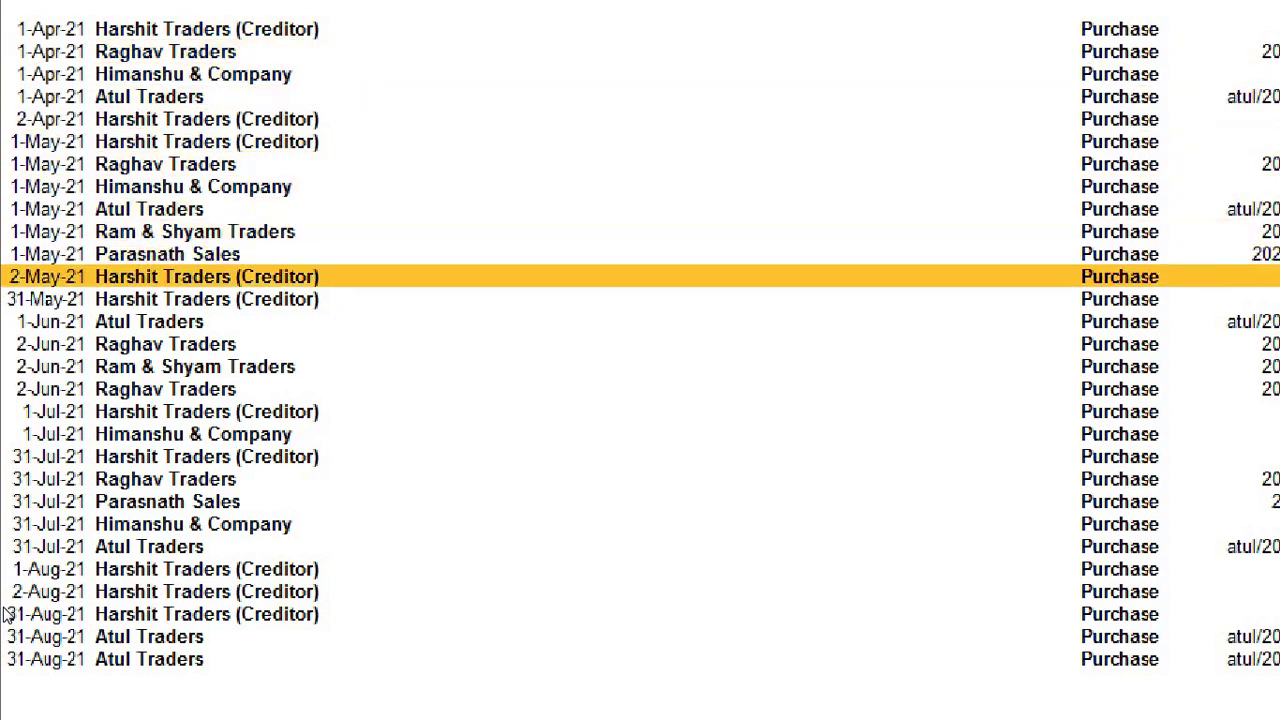
key("Down")
key("Down")
key("Down")
key("Down")
key("Down")
key("Down")
key("Down")
key("Down")
key("Down")
key("Down")
key("Down")
key("Down")
key("Down")
key("Down")
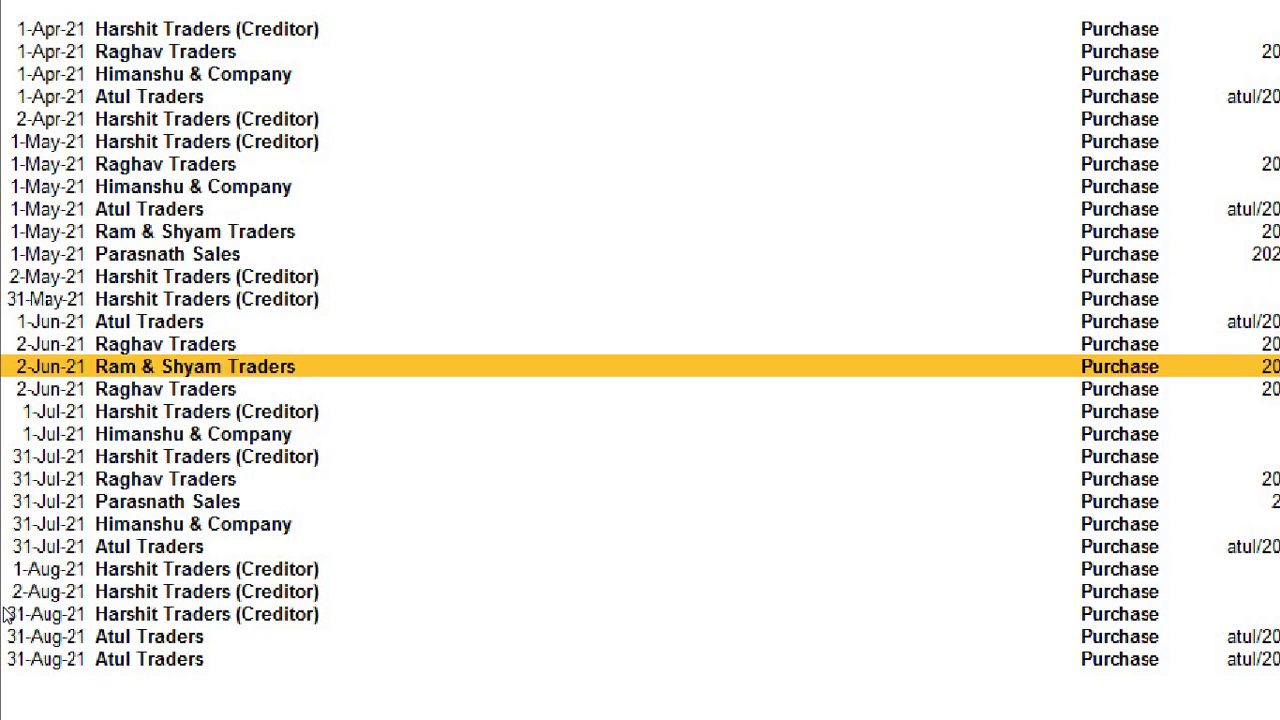
key("Up")
key("Up")
key("Up")
key("Up")
key("Up")
key("Up")
key("Up")
key("Up")
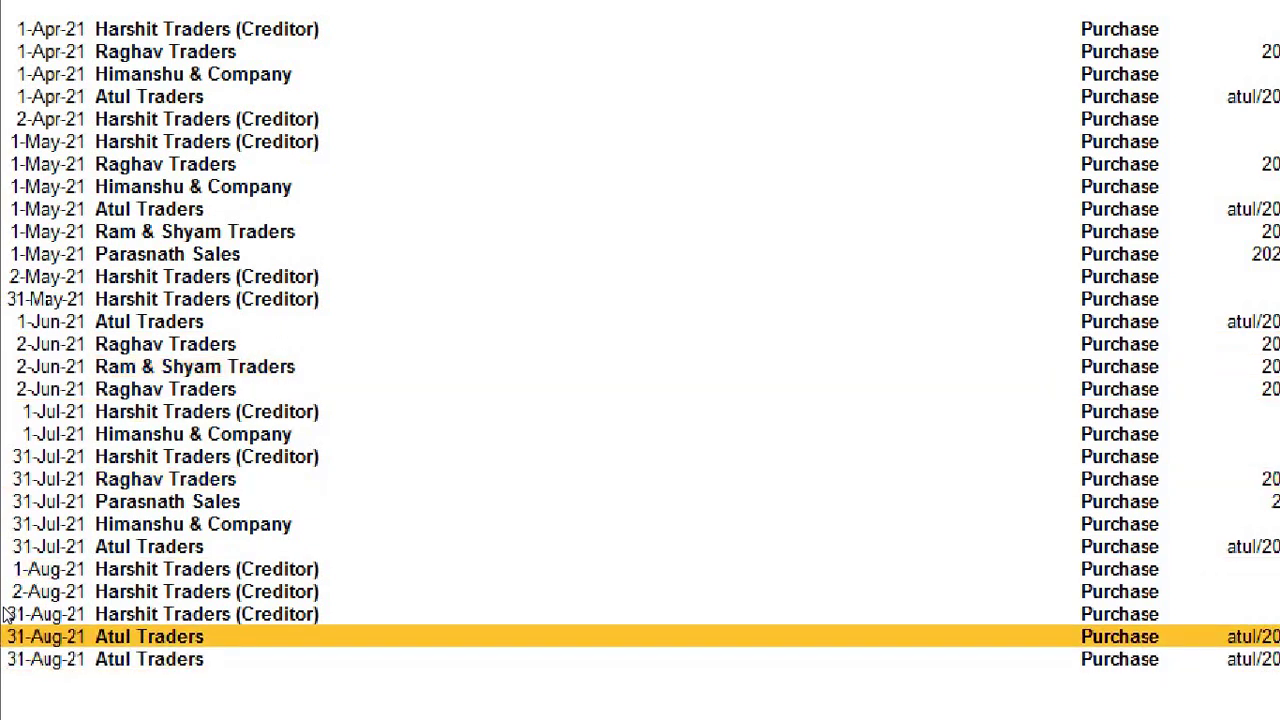
key("Up")
key("Up")
key("Up")
key("Up")
key("Up")
key("Up")
key("Up")
key("Up")
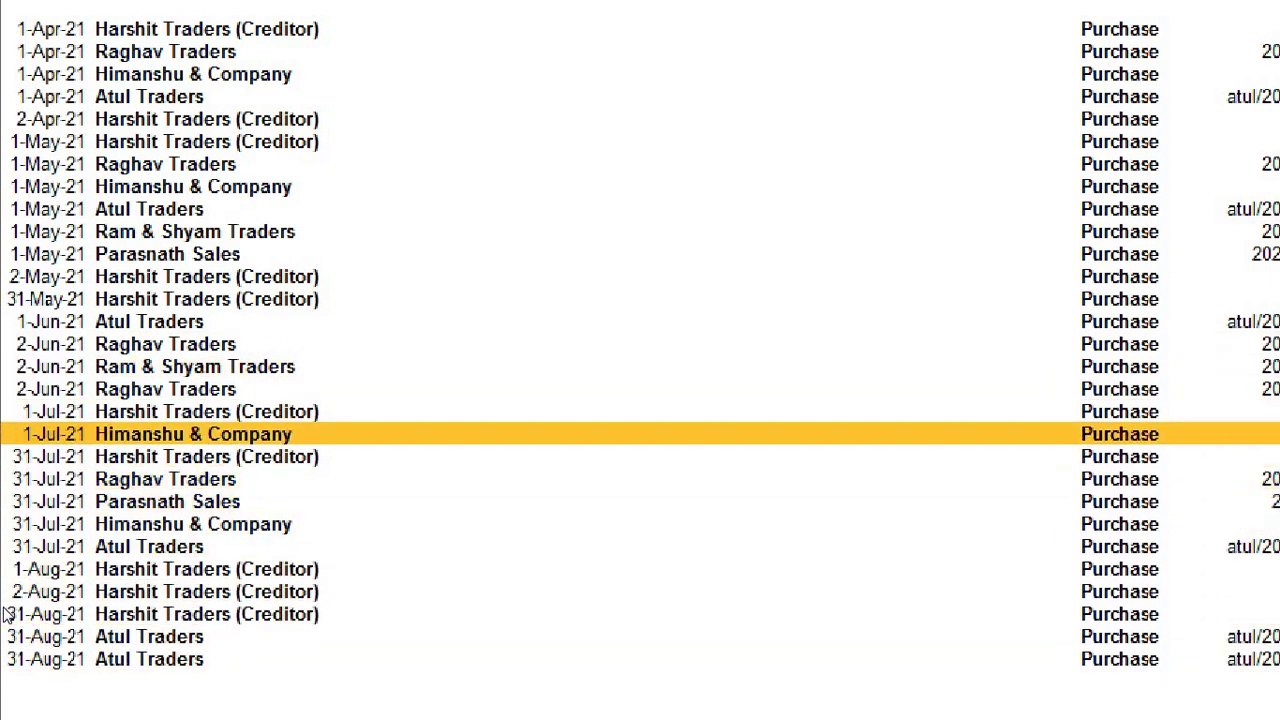
key("Up")
key("Up")
key("Up")
key("Up")
key("Up")
key("Up")
key("Up")
key("Up")
key("Up")
key("Up")
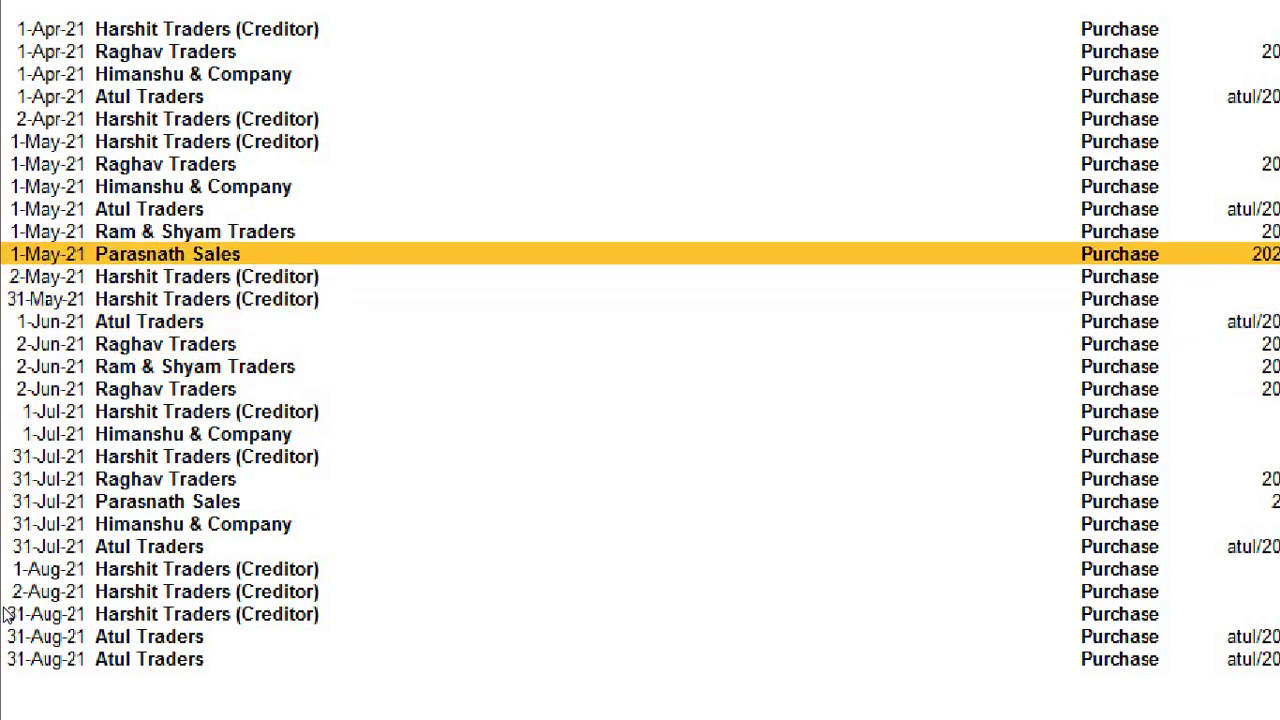
key("Up")
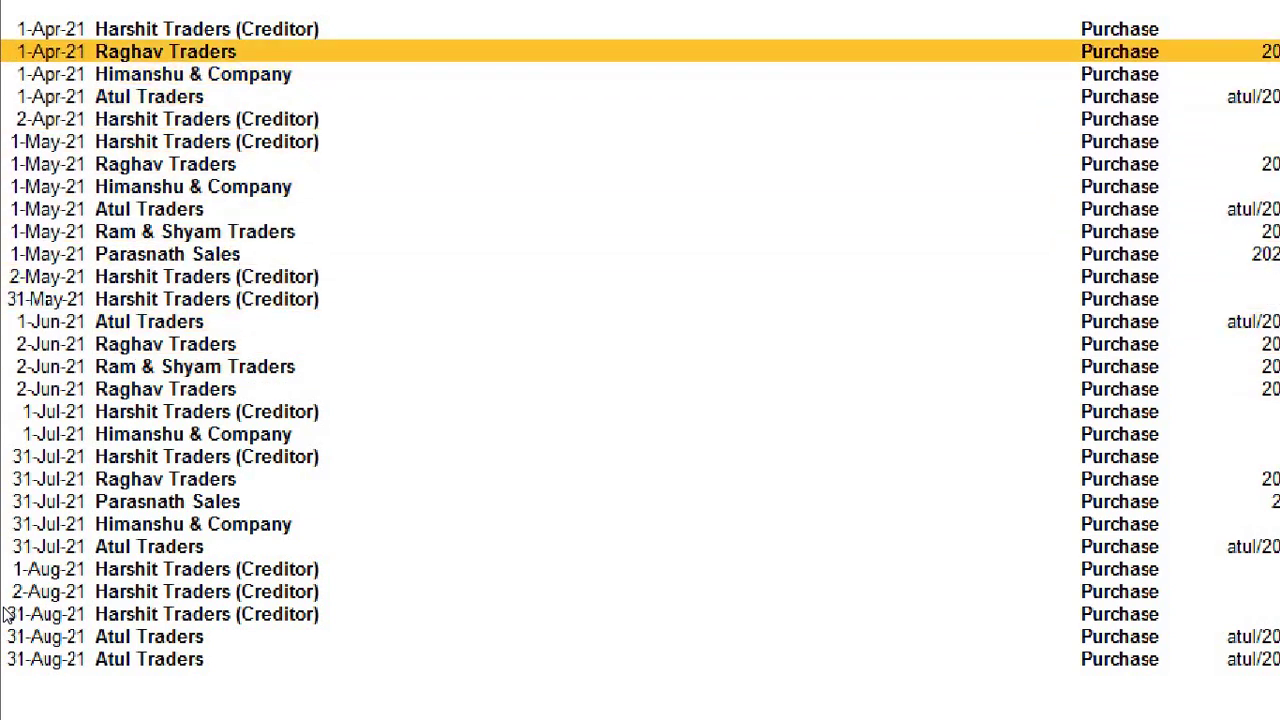